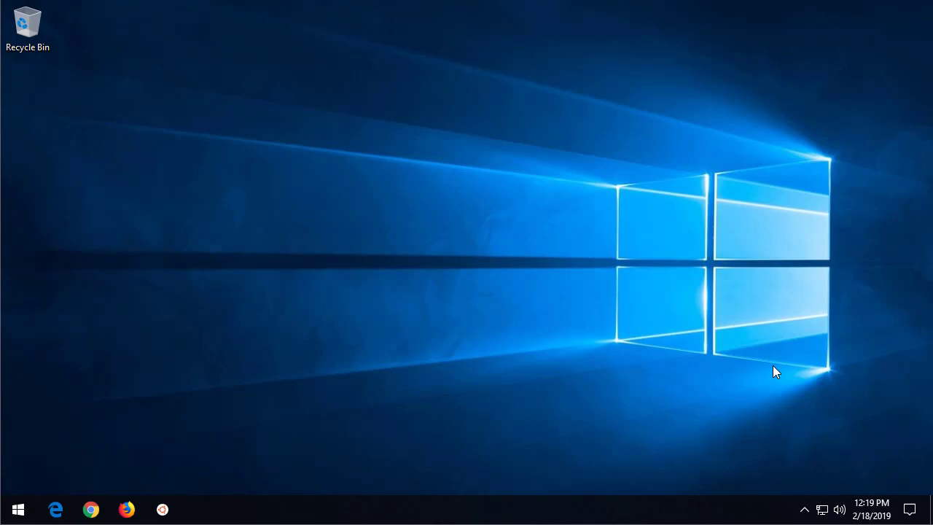
- Launch Firefox from the taskbar onto a blank new tab
{"action": "left_click", "coordinate": [127, 509]}
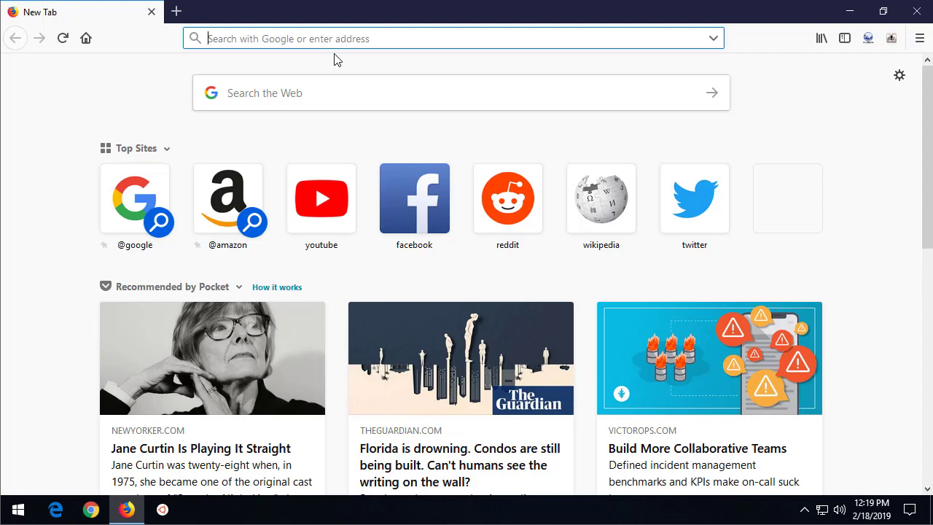
- Load whatu.info and check its reported user agent, Firefox/65.0 on Windows NT 10.0
{"action": "type", "text": "whatu"}
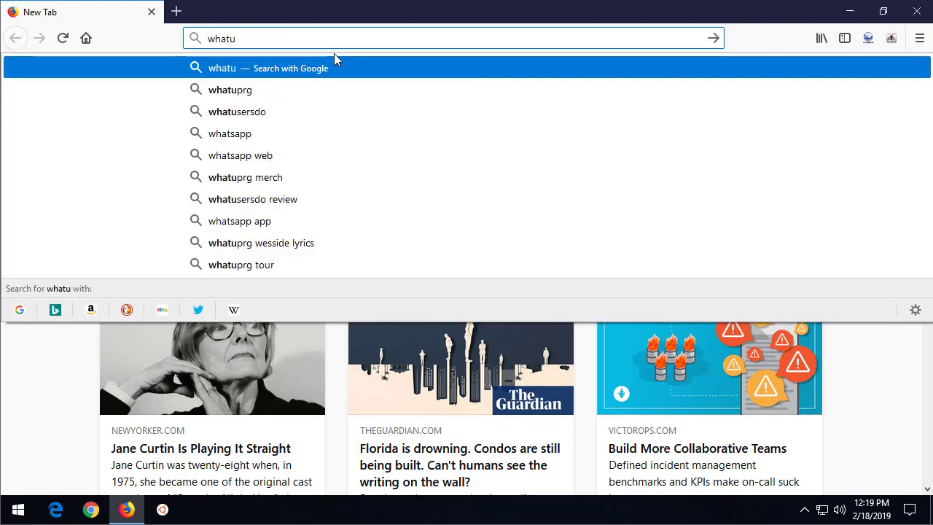
{"action": "type", "text": ".info"}
{"action": "key", "text": "Return"}
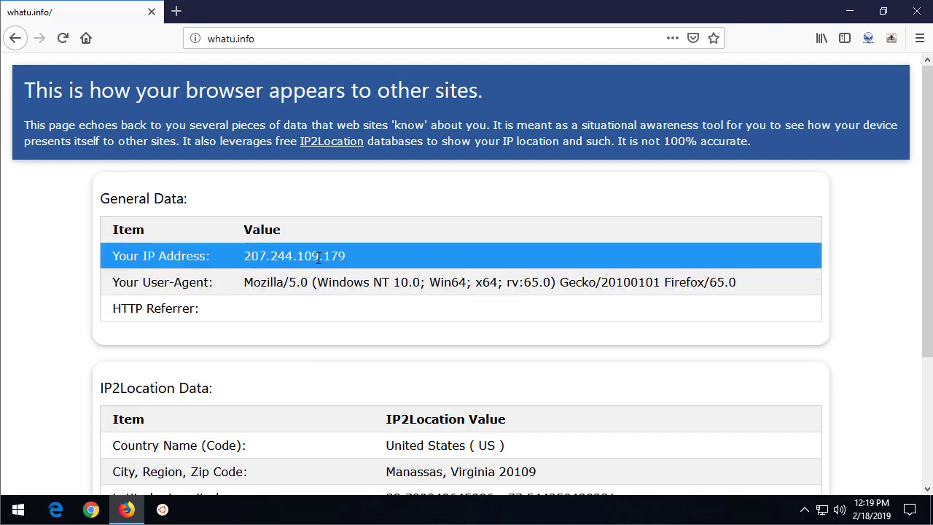
{"action": "left_click", "coordinate": [354, 282]}
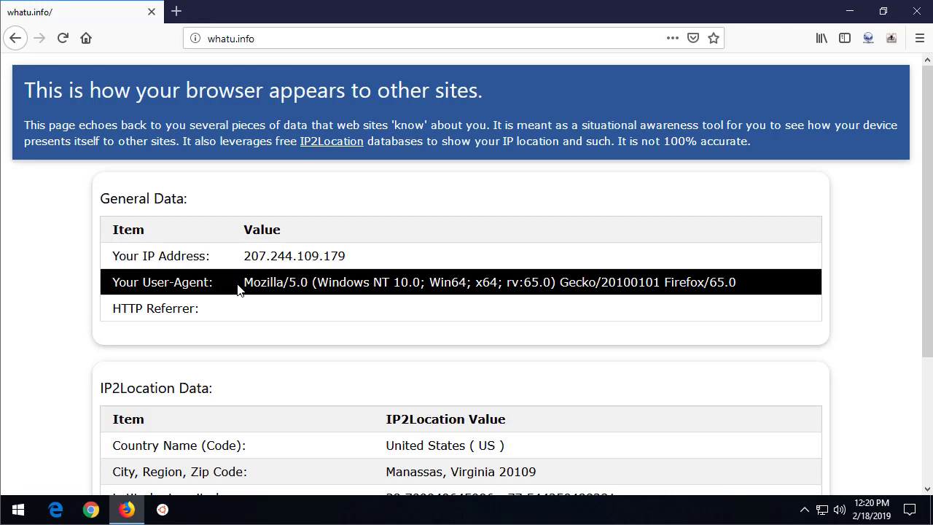
- Open useragentstring.com in a new tab and scroll through its Firefox 65.0 analysis
{"action": "key", "text": "ctrl+t"}
{"action": "type", "text": "user"}
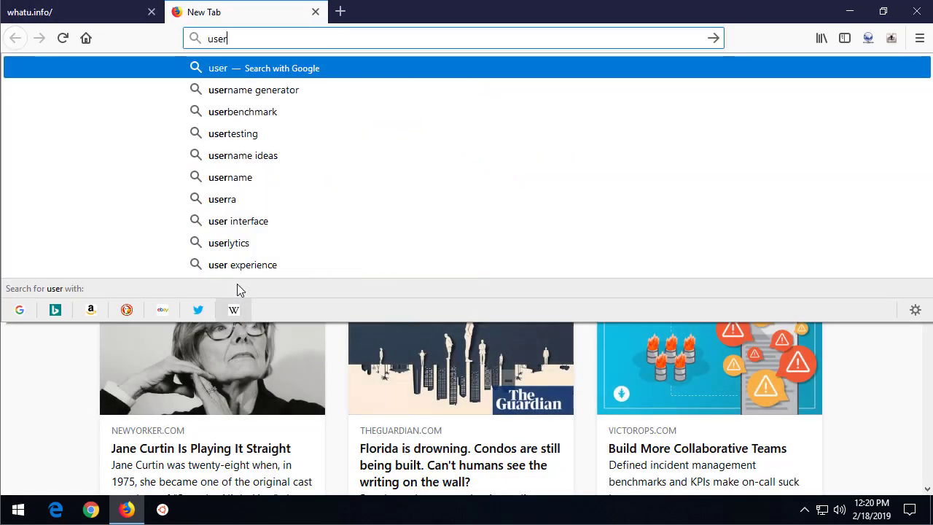
{"action": "type", "text": "agentstring.com"}
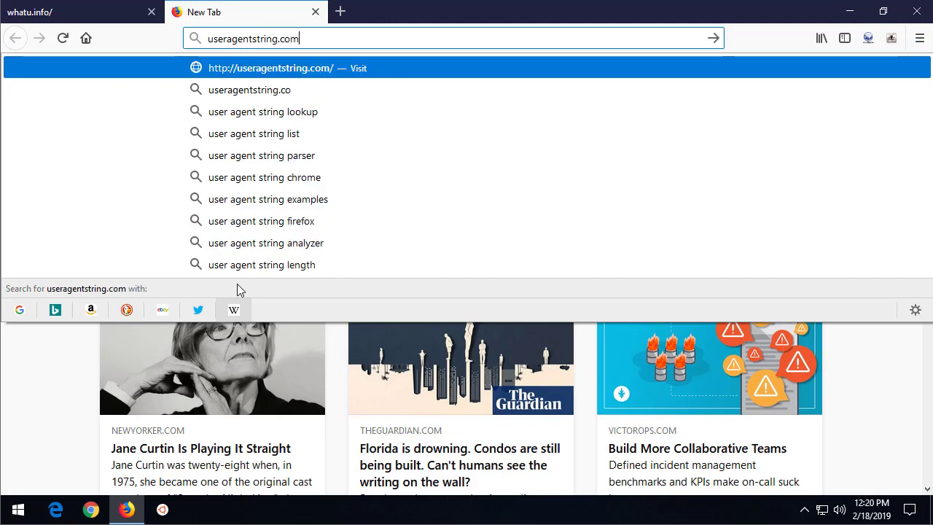
{"action": "key", "text": "Return"}
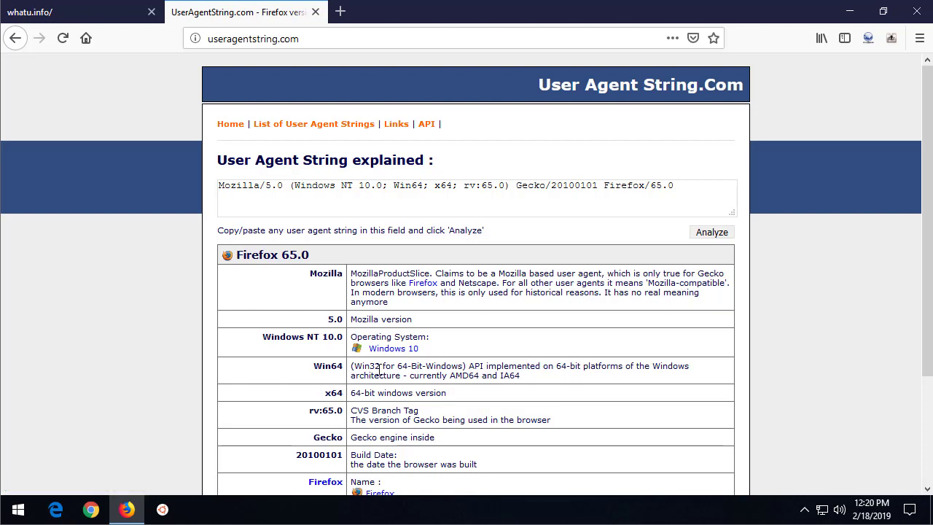
{"action": "scroll", "coordinate": [414, 371], "scroll_direction": "down", "scroll_amount": 2}
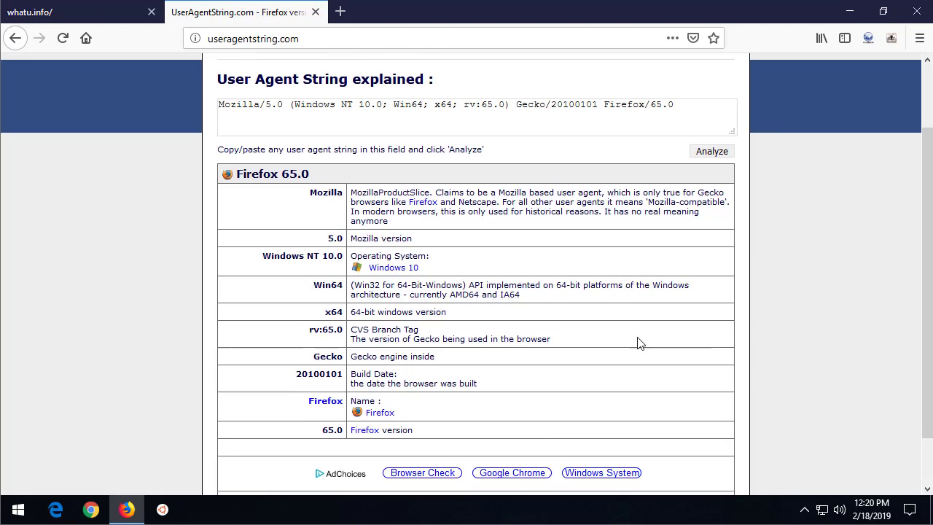
{"action": "scroll", "coordinate": [700, 313], "scroll_direction": "down", "scroll_amount": 2}
{"action": "scroll", "coordinate": [697, 306], "scroll_direction": "up", "scroll_amount": 4}
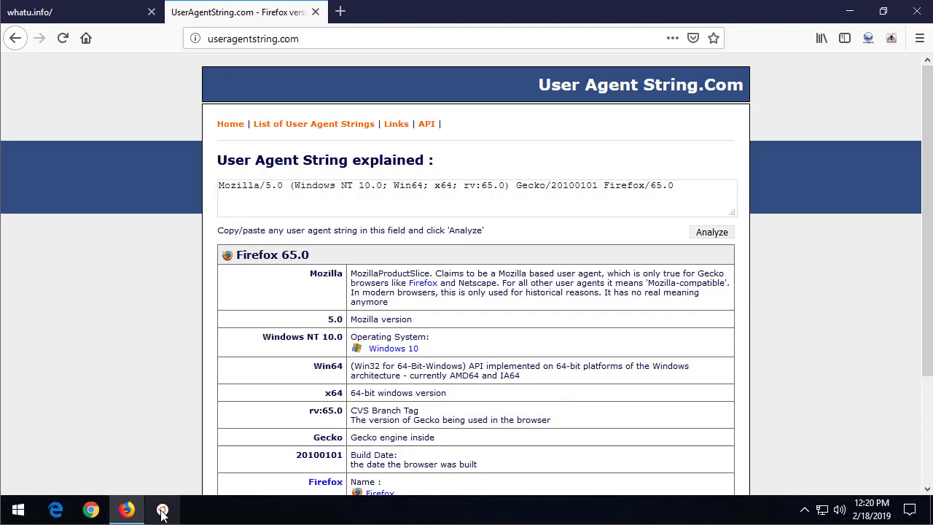
- Open Command Prompt via Win+R and start the Python interpreter
{"action": "key", "text": "super+r"}
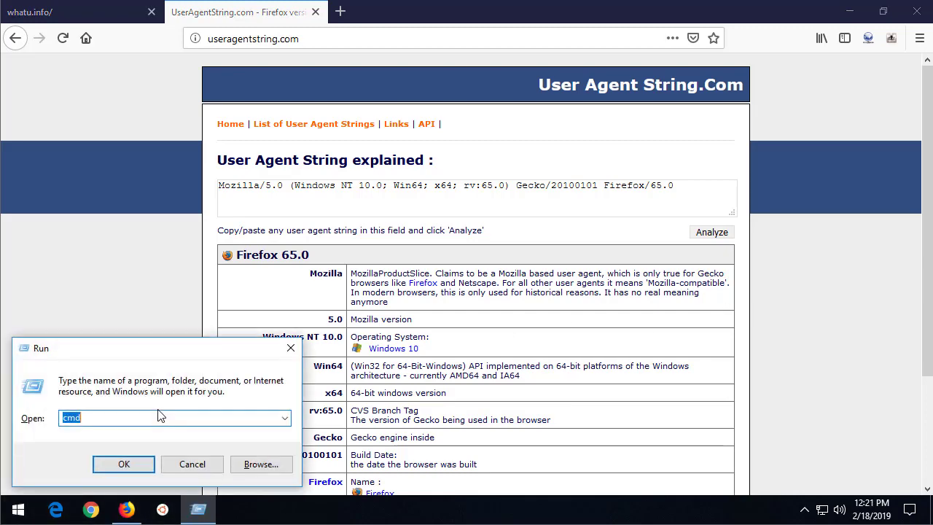
{"action": "key", "text": "Return"}
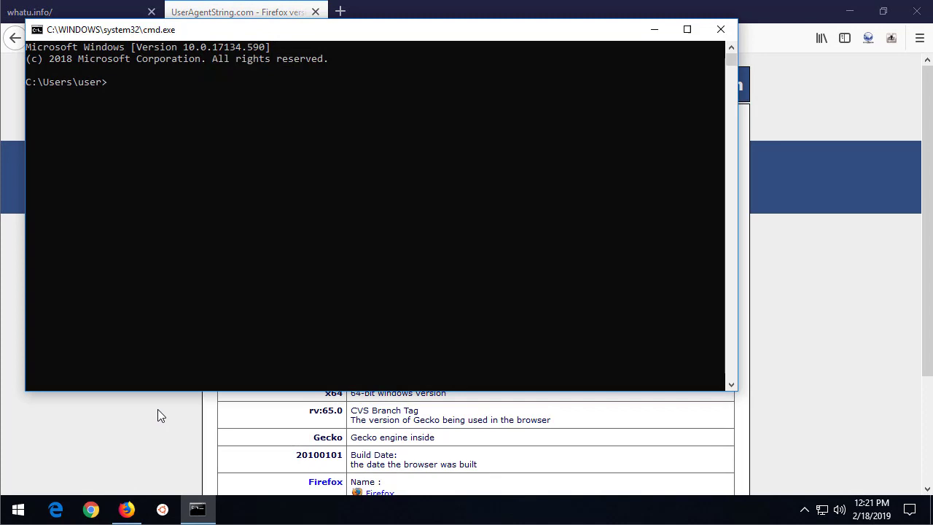
{"action": "type", "text": "python"}
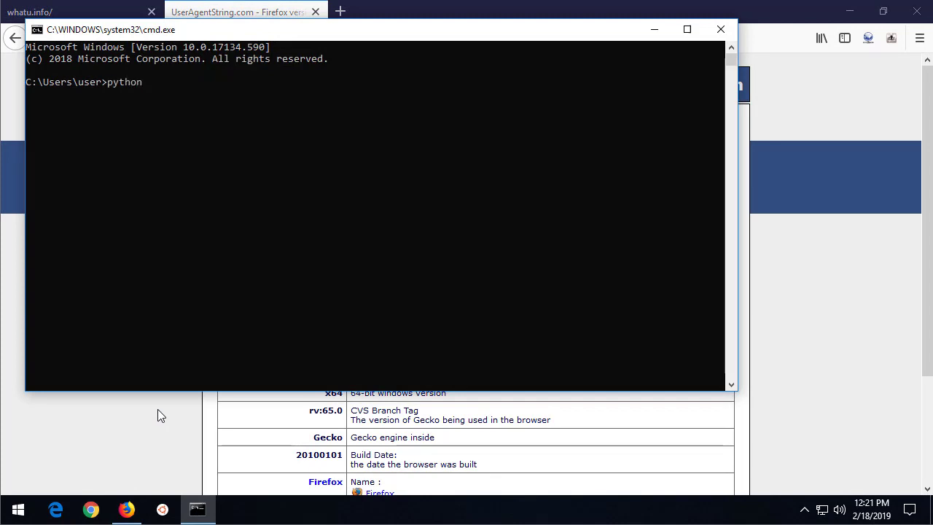
{"action": "key", "text": "Return"}
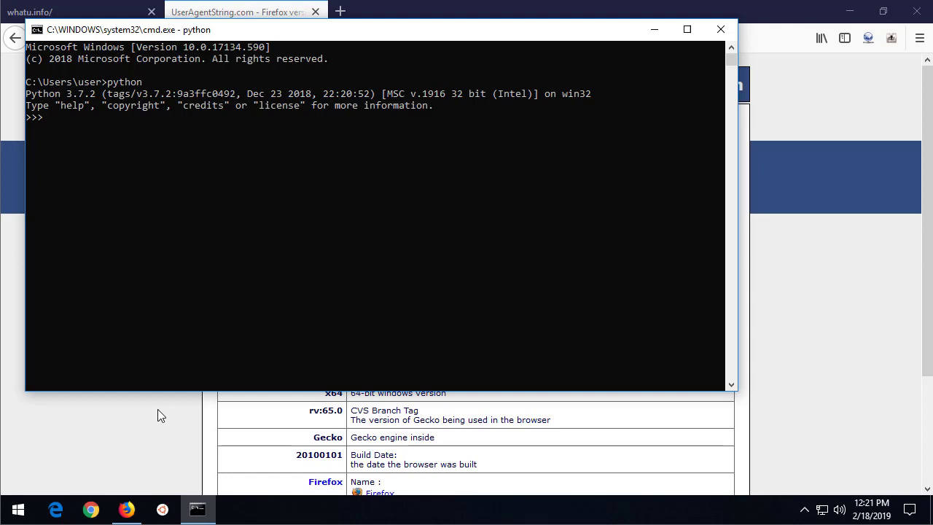
{"action": "type", "text": "import reques"}
{"action": "type", "text": "ts"}
{"action": "type", "text": "resp="}
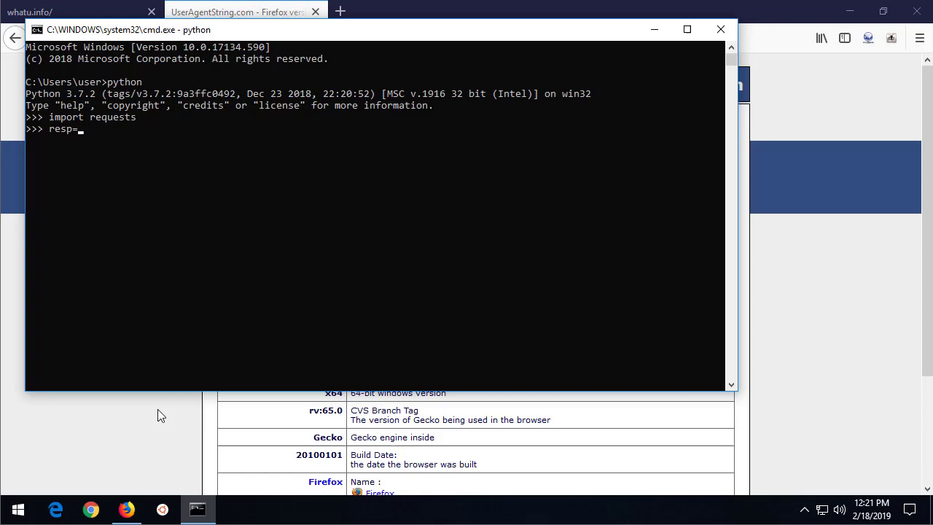
{"action": "type", "text": "requests.get('htt"}
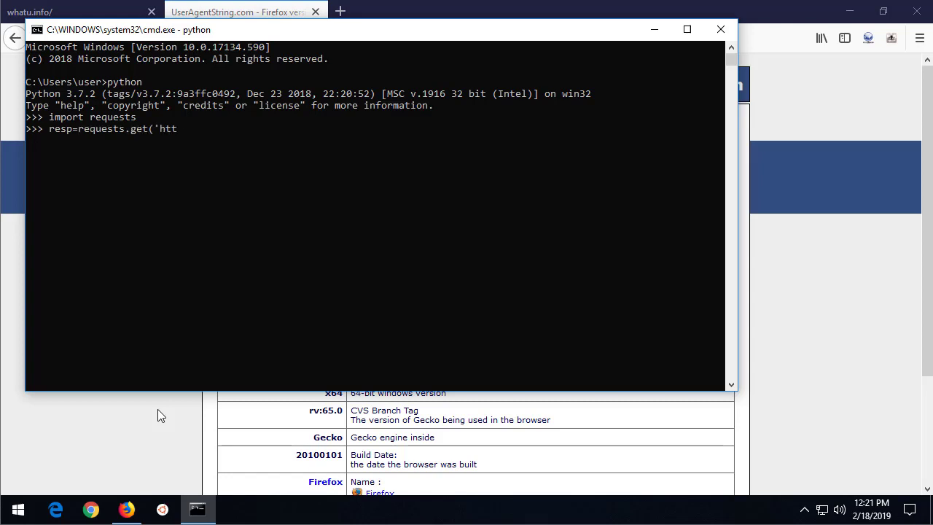
{"action": "type", "text": "p://whatu.info' )"}
{"action": "key", "text": "Return"}
{"action": "type", "text": "print(resp."}
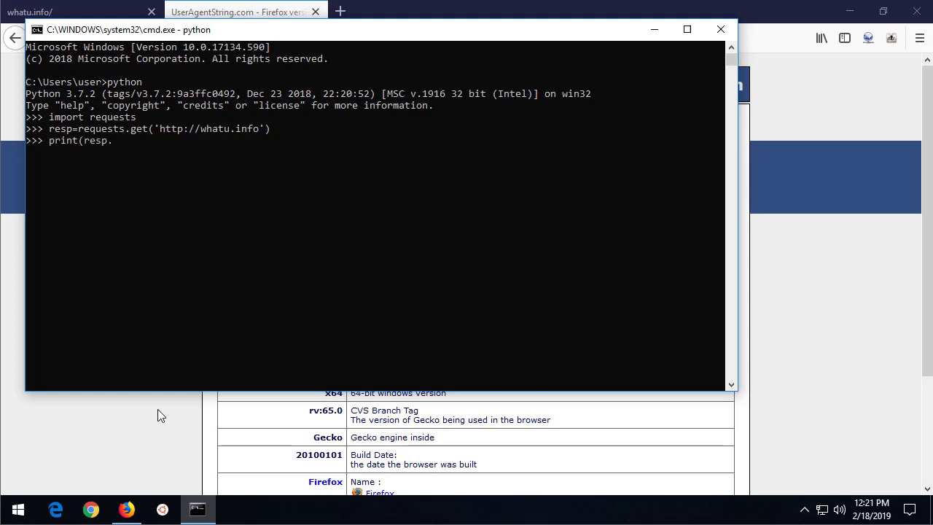
{"action": "type", "text": "text)"}
{"action": "key", "text": "Return"}
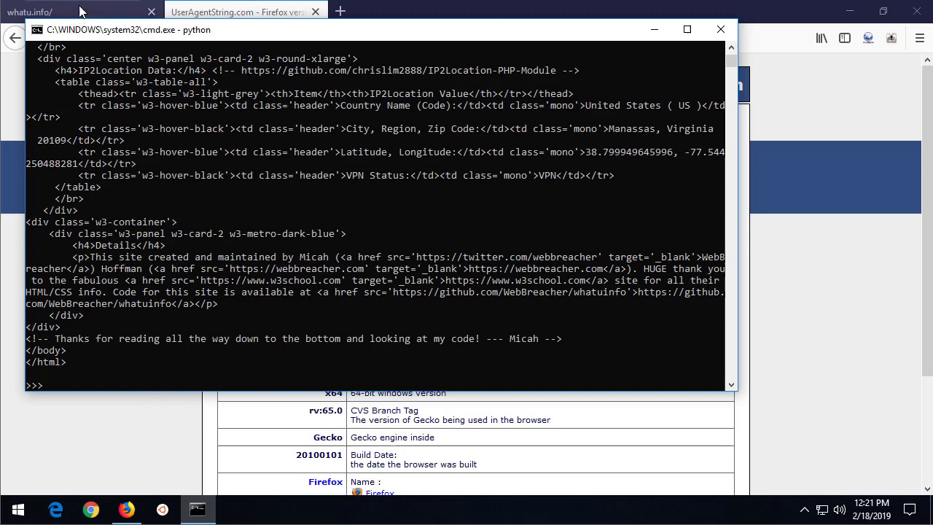
- Highlight the reported user agent python-requests/2.21.0 in the printed HTML
{"action": "scroll", "coordinate": [242, 208], "scroll_direction": "up", "scroll_amount": 4}
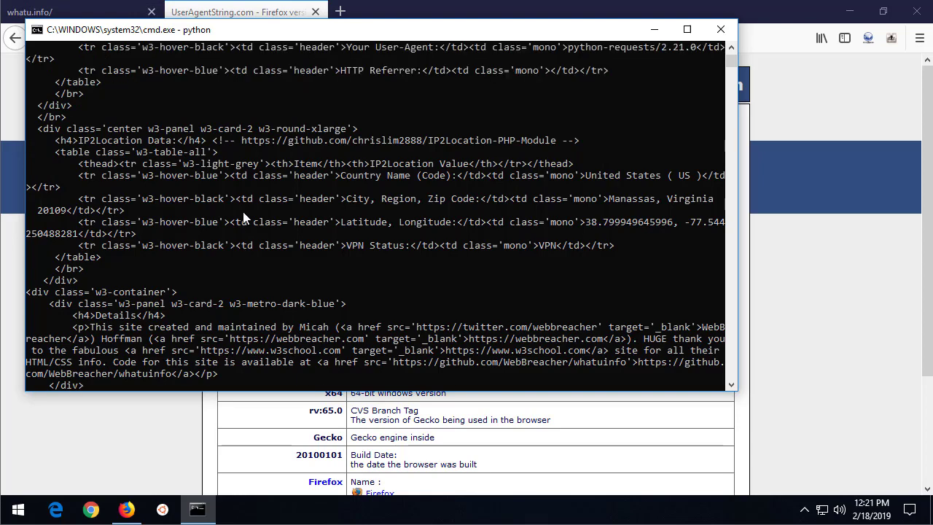
{"action": "scroll", "coordinate": [319, 204], "scroll_direction": "up", "scroll_amount": 1}
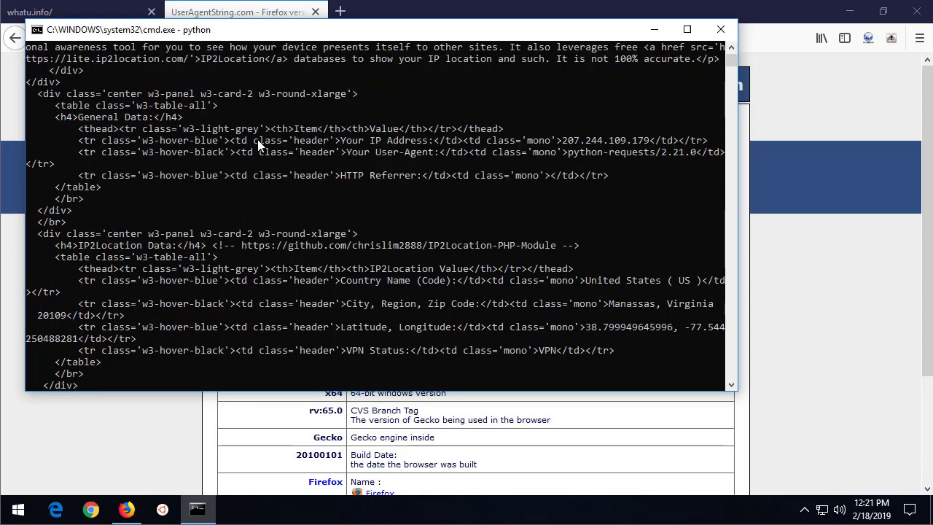
{"action": "left_click_drag", "start_coordinate": [347, 153], "coordinate": [429, 155]}
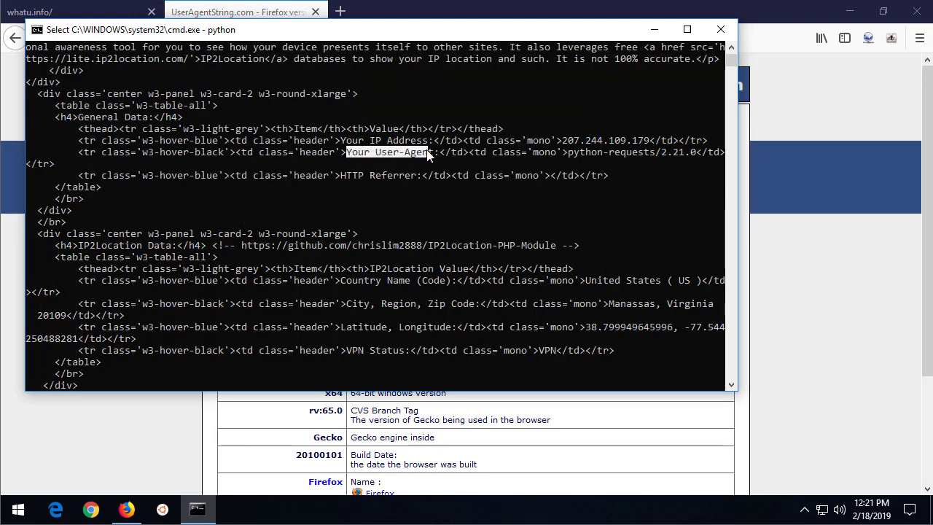
{"action": "left_click", "coordinate": [570, 152]}
{"action": "left_click_drag", "start_coordinate": [624, 154], "coordinate": [700, 155]}
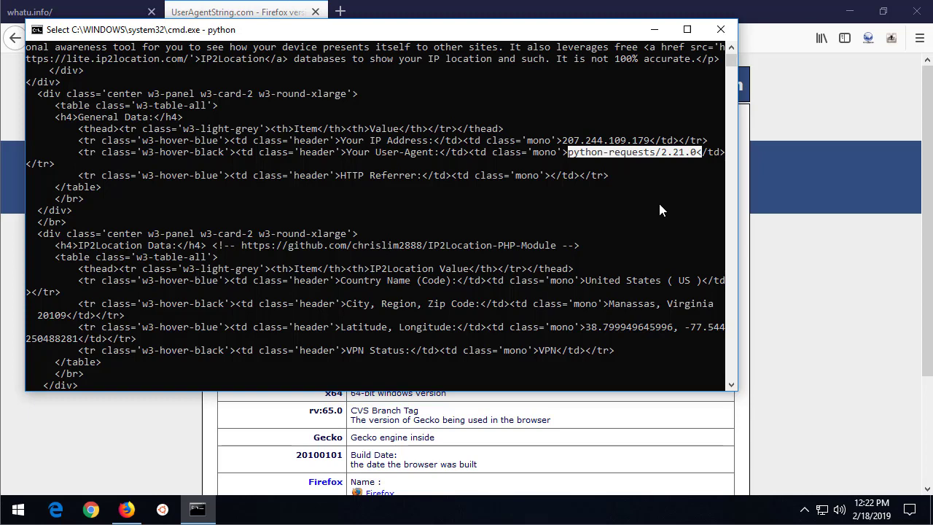
- Quit Python with exit() and close the Command Prompt with exit
{"action": "key", "text": "Return"}
{"action": "type", "text": "exit("}
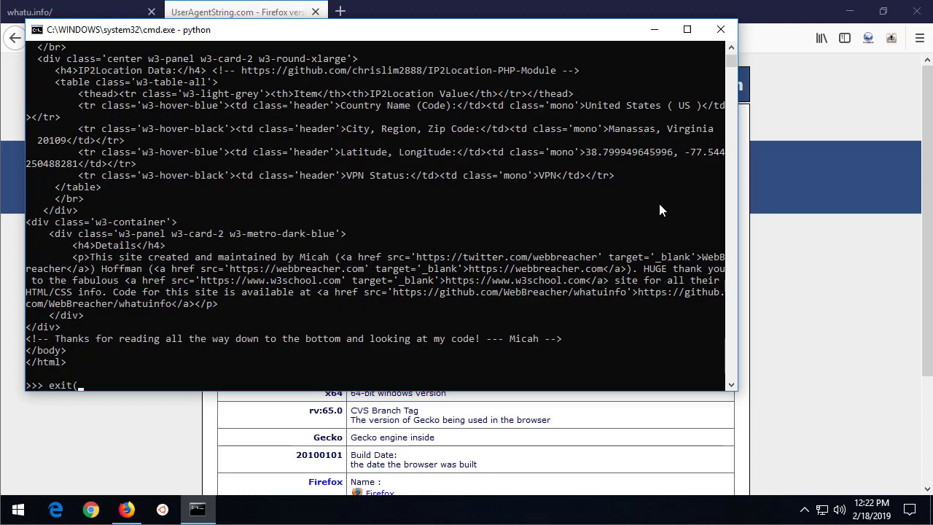
{"action": "type", "text": ")"}
{"action": "key", "text": "Return"}
{"action": "type", "text": "exit"}
{"action": "key", "text": "Return"}
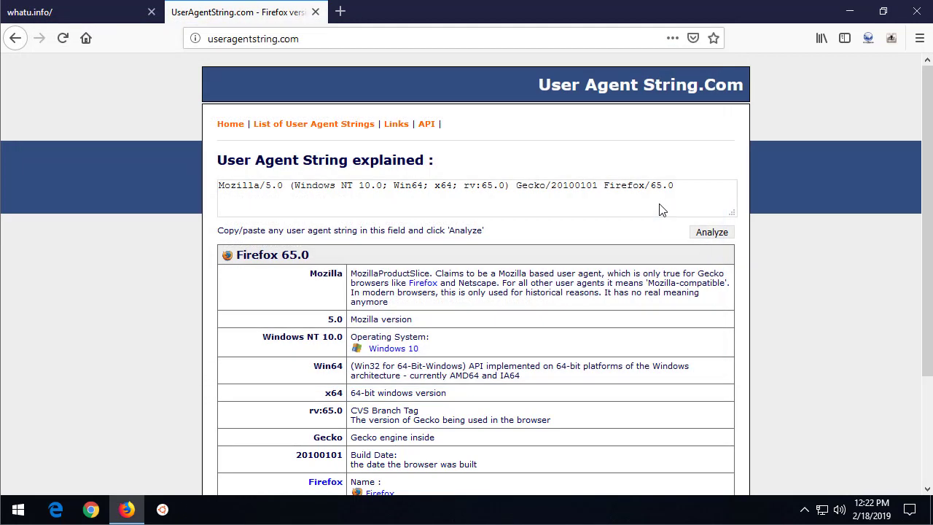
{"action": "left_click", "coordinate": [169, 509]}
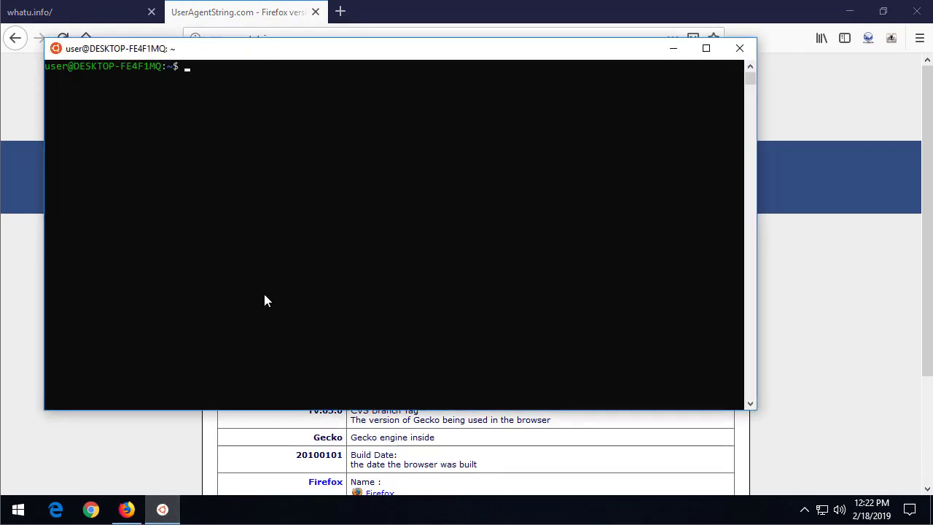
{"action": "type", "text": "curl http://whatu.info"}
{"action": "key", "text": "Return"}
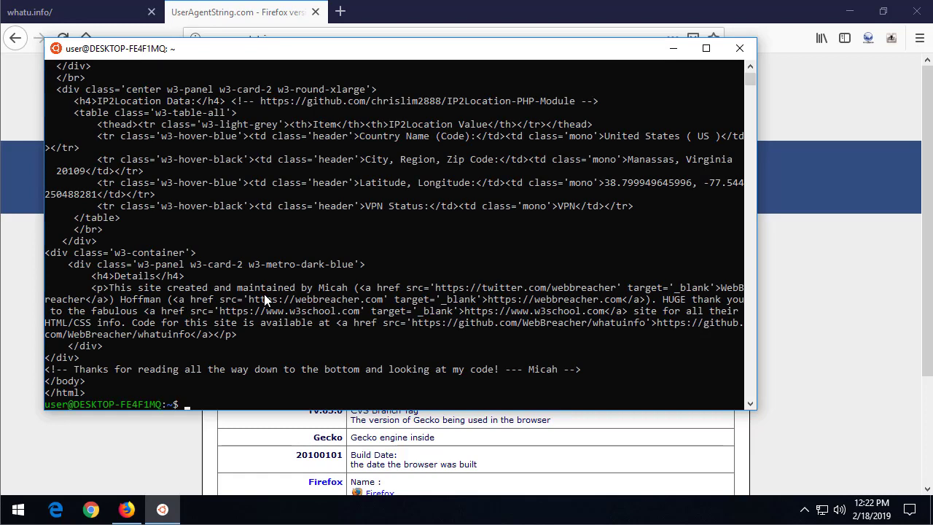
{"action": "scroll", "coordinate": [345, 287], "scroll_direction": "up", "scroll_amount": 5}
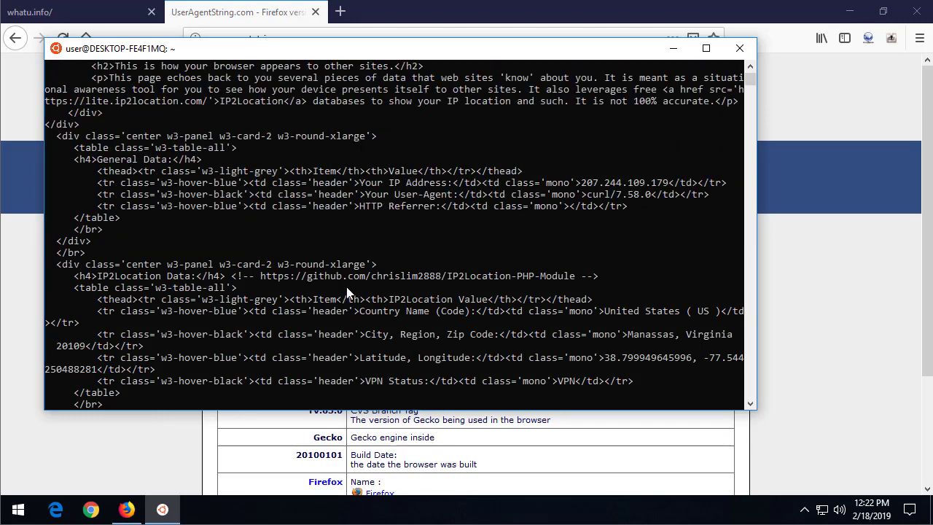
{"action": "left_click_drag", "start_coordinate": [367, 195], "coordinate": [453, 199]}
{"action": "left_click", "coordinate": [589, 195]}
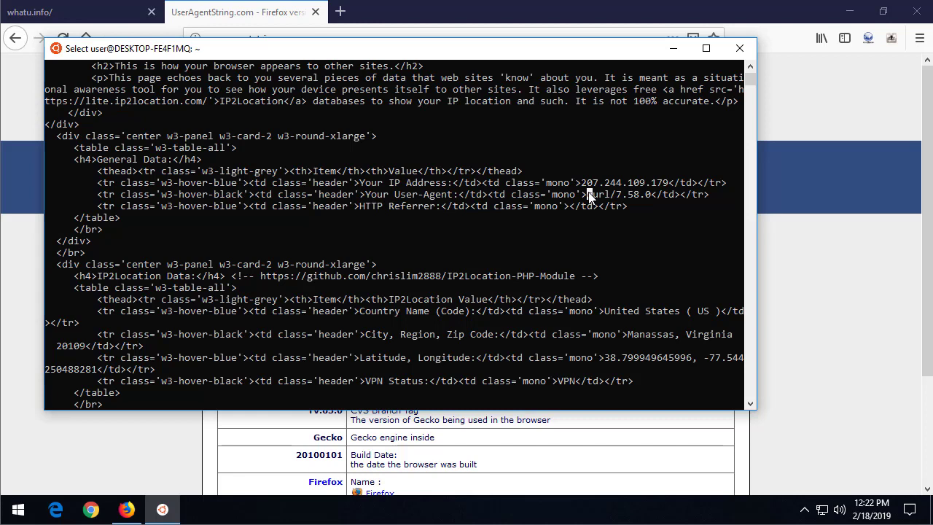
{"action": "left_click_drag", "start_coordinate": [640, 196], "coordinate": [648, 205]}
- Rerun curl with -A "Toyota Prius Uber Car from the future", check the output, then exit the terminal
{"action": "key", "text": "Return"}
{"action": "key", "text": "Up"}
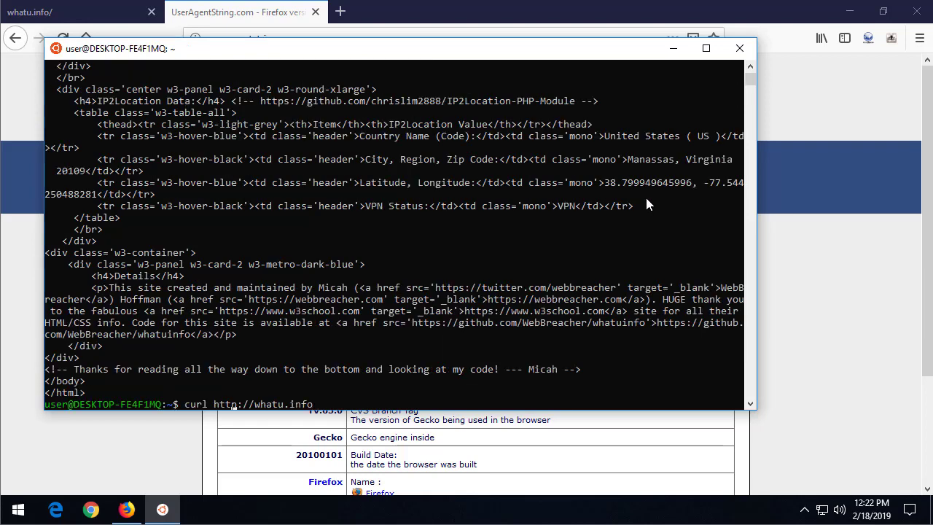
{"action": "type", "text": "-A "}
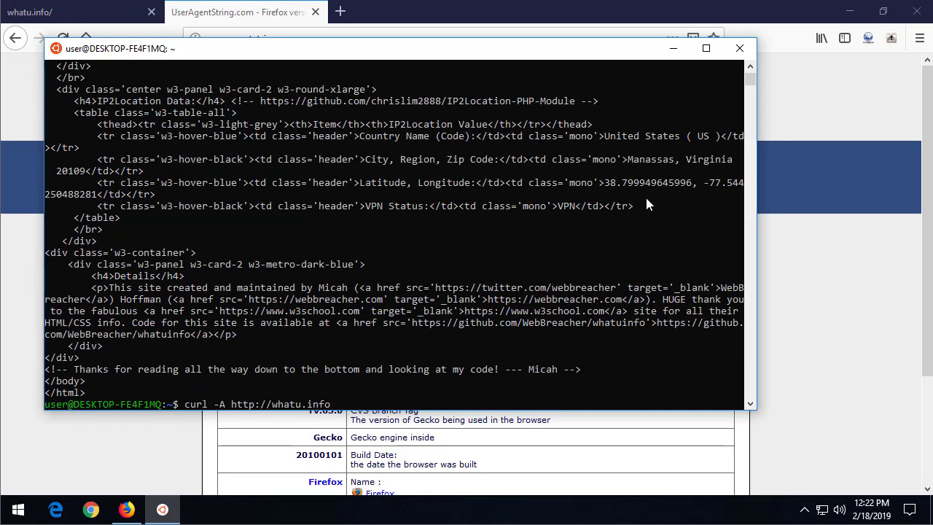
{"action": "type", "text": "\""}
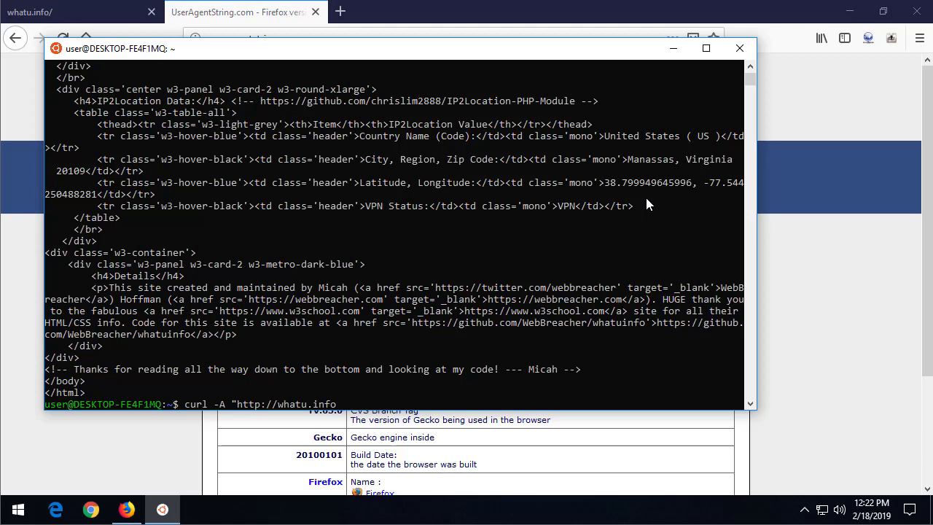
{"action": "type", "text": "C"}
{"action": "key", "text": "BackSpace"}
{"action": "type", "text": "Toyota "}
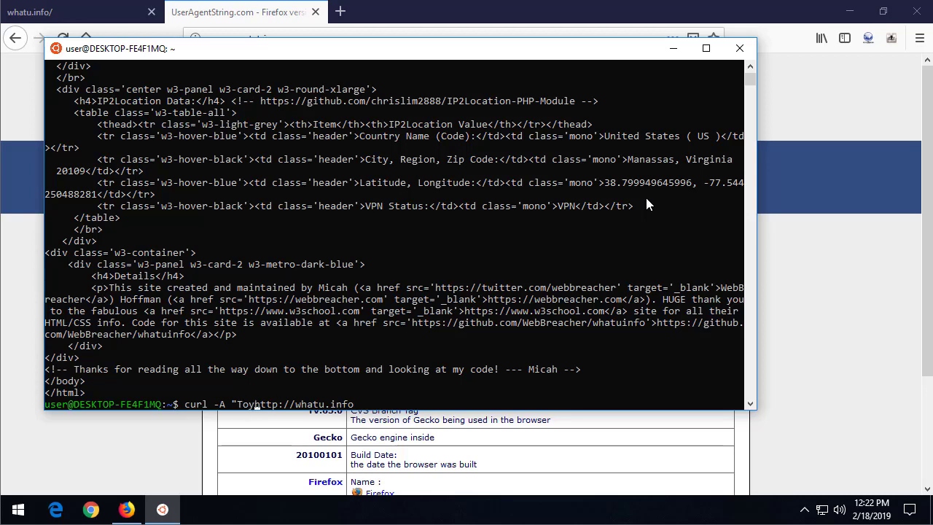
{"action": "type", "text": "Prius"}
{"action": "type", "text": " Uber C"}
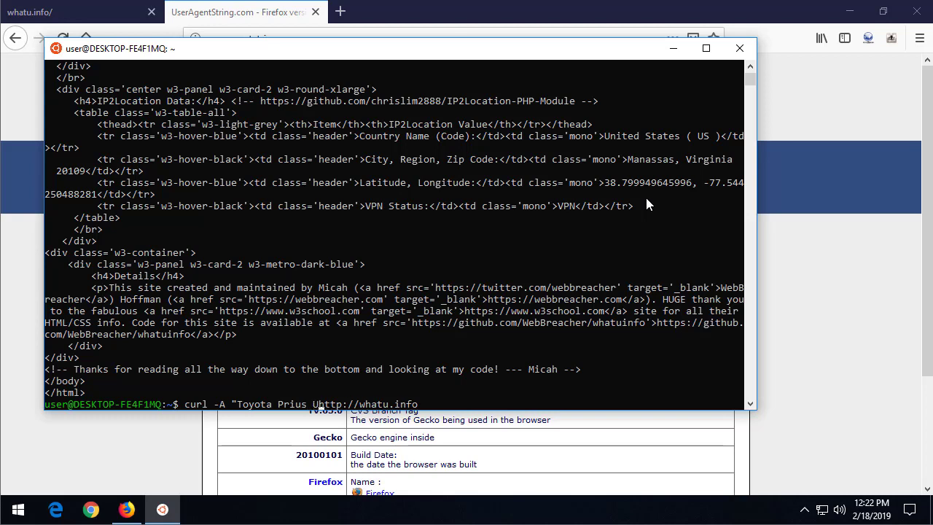
{"action": "type", "text": "ar from "}
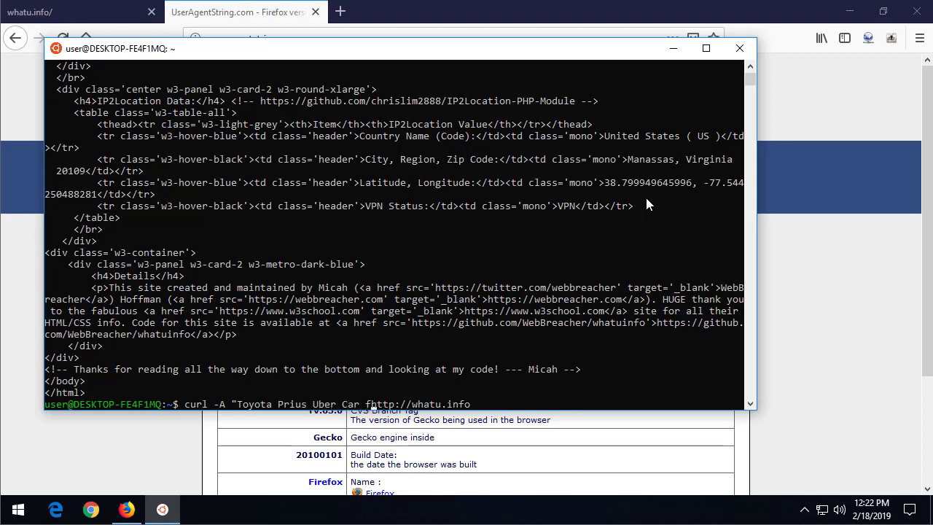
{"action": "type", "text": "the future\""}
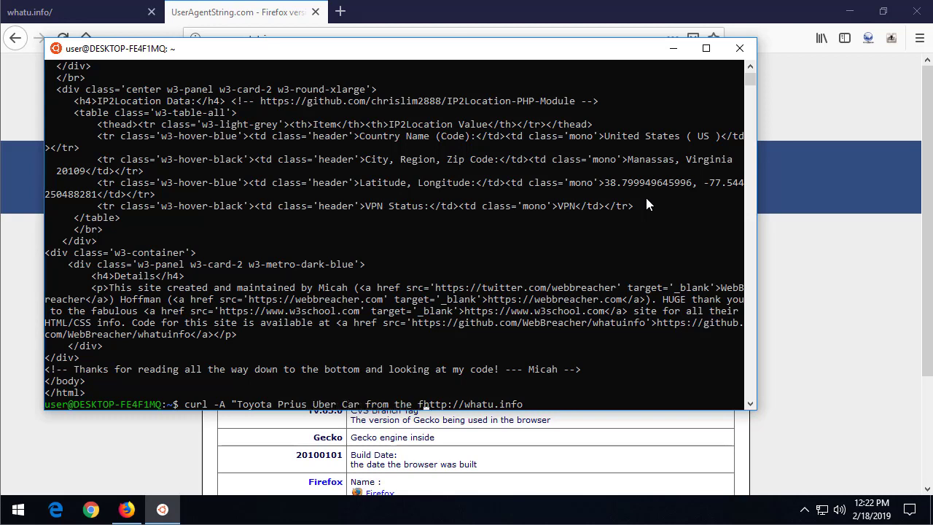
{"action": "key", "text": "Return"}
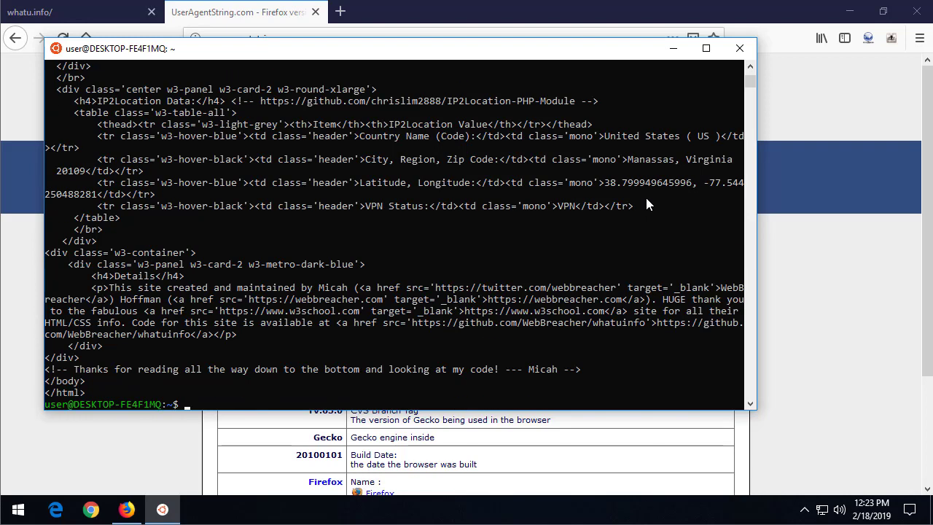
{"action": "scroll", "coordinate": [567, 163], "scroll_direction": "up", "scroll_amount": 5}
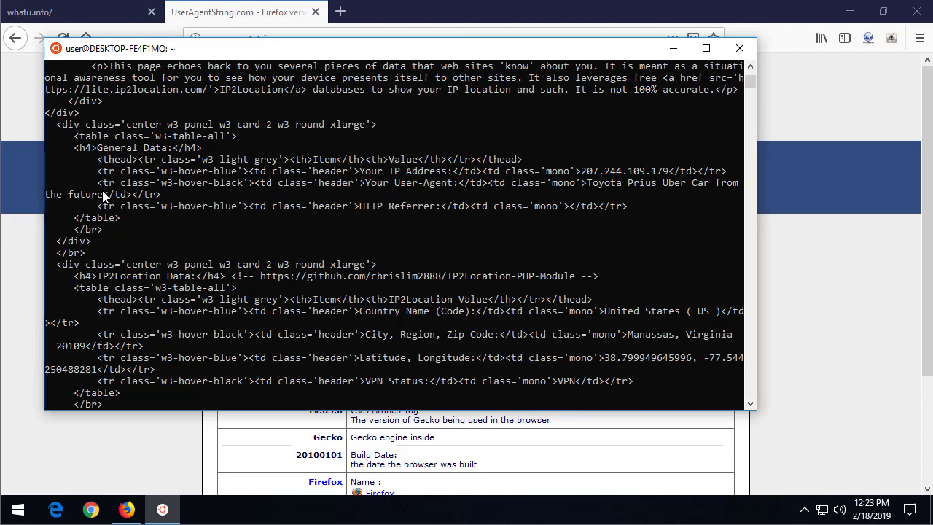
{"action": "type", "text": "exit"}
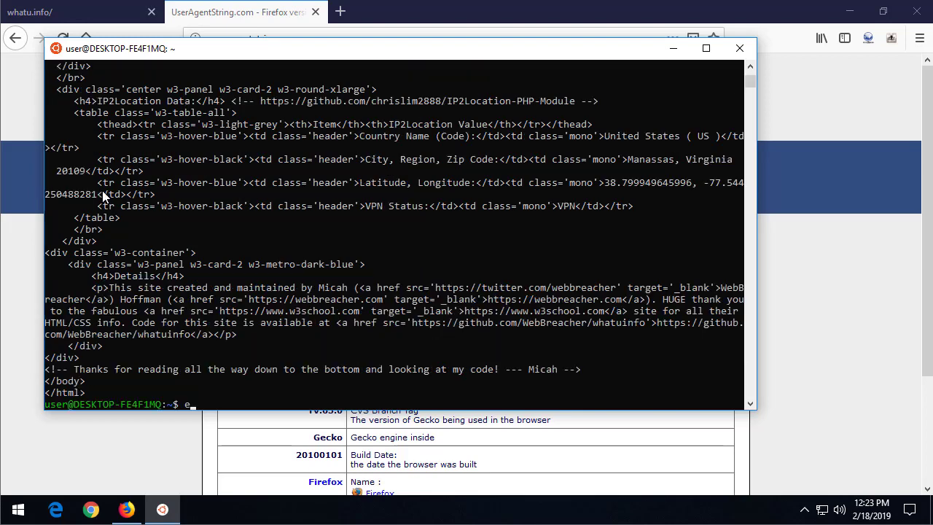
{"action": "key", "text": "Return"}
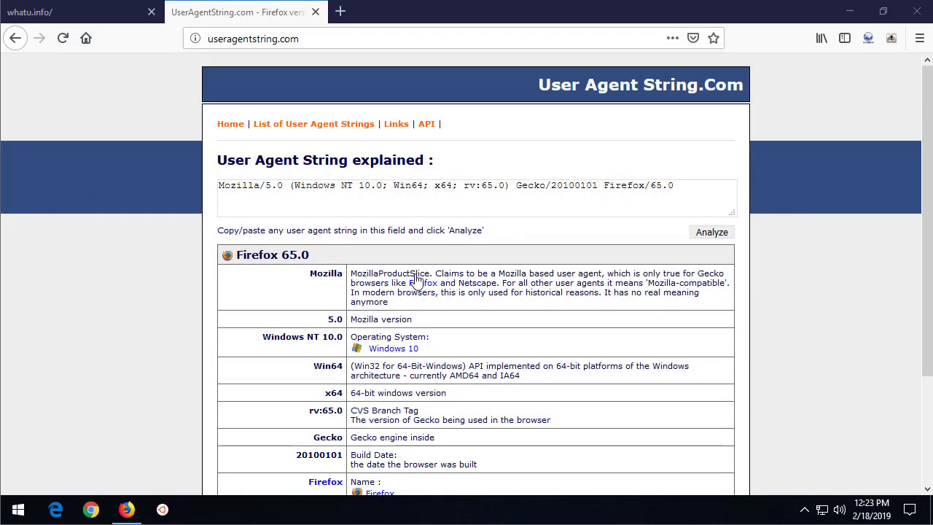
- Bring Firefox forward and open the User-Agent Switcher panel
{"action": "left_click", "coordinate": [874, 88]}
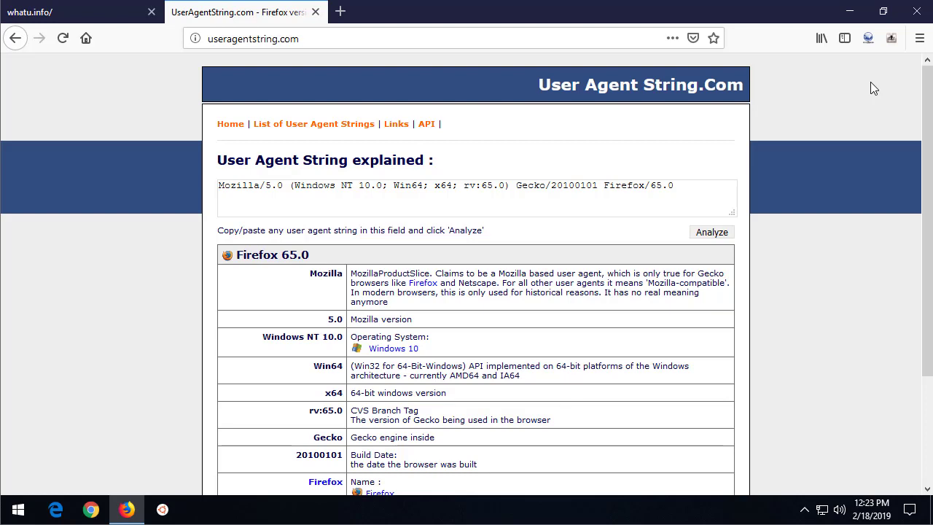
{"action": "left_click", "coordinate": [868, 38]}
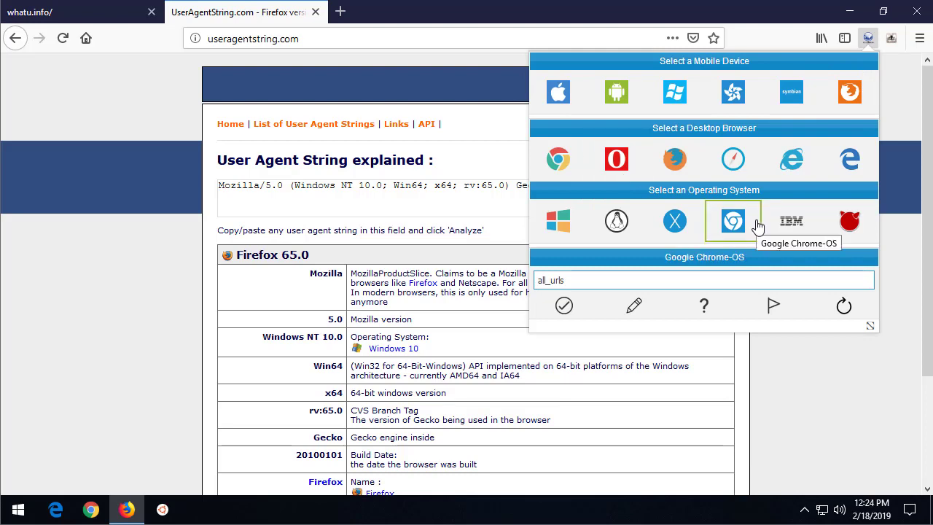
- Switch the user agent to Apple iOS iPhone and reload the page
{"action": "left_click", "coordinate": [559, 97]}
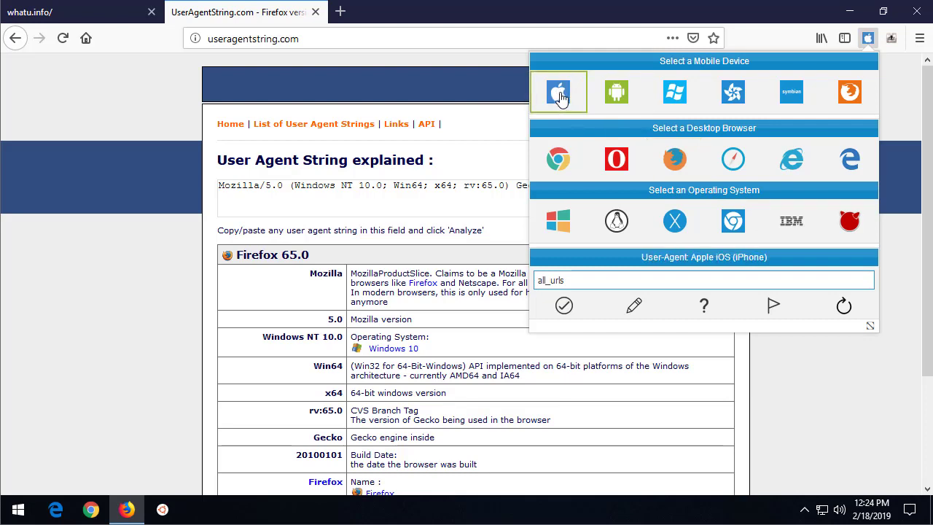
{"action": "left_click", "coordinate": [843, 306]}
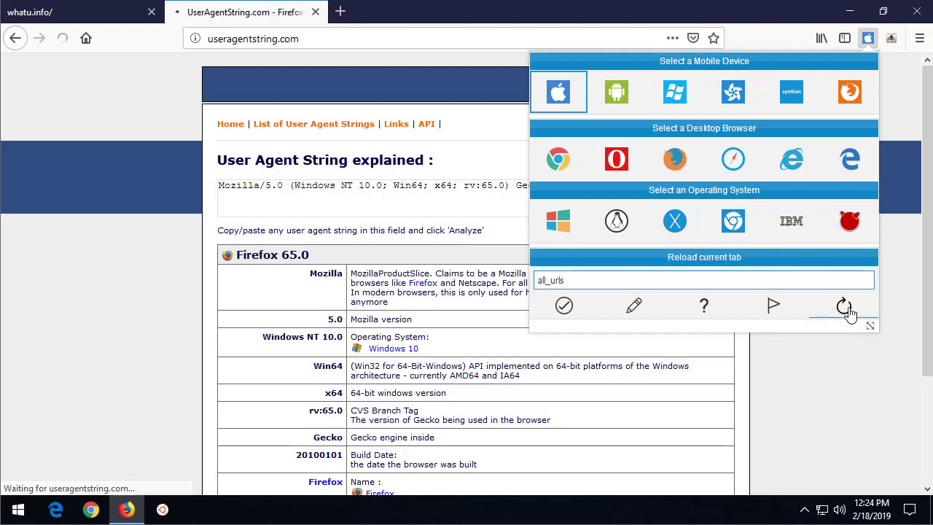
{"action": "left_click", "coordinate": [70, 242]}
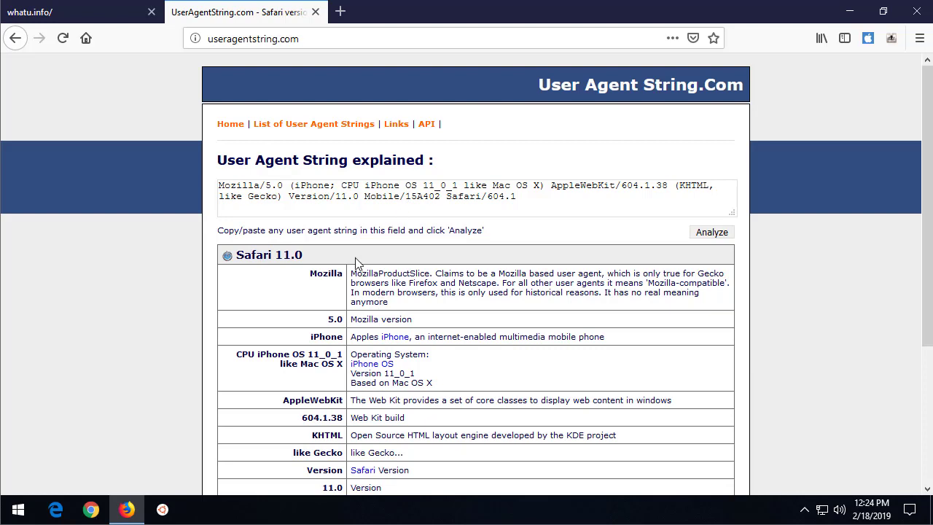
{"action": "scroll", "coordinate": [336, 295], "scroll_direction": "down", "scroll_amount": 1}
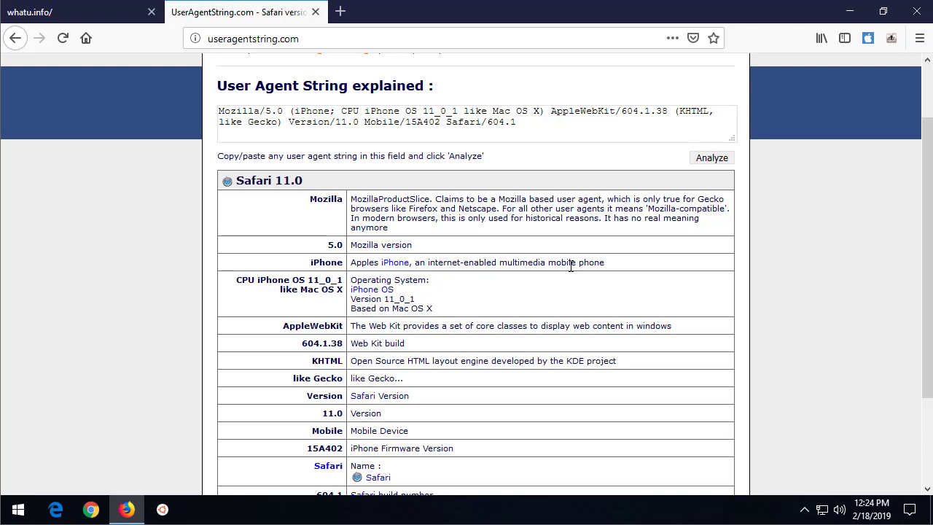
- Switch the user agent to Chrome on Linux and reload to check the Chrome version
{"action": "left_click", "coordinate": [872, 38]}
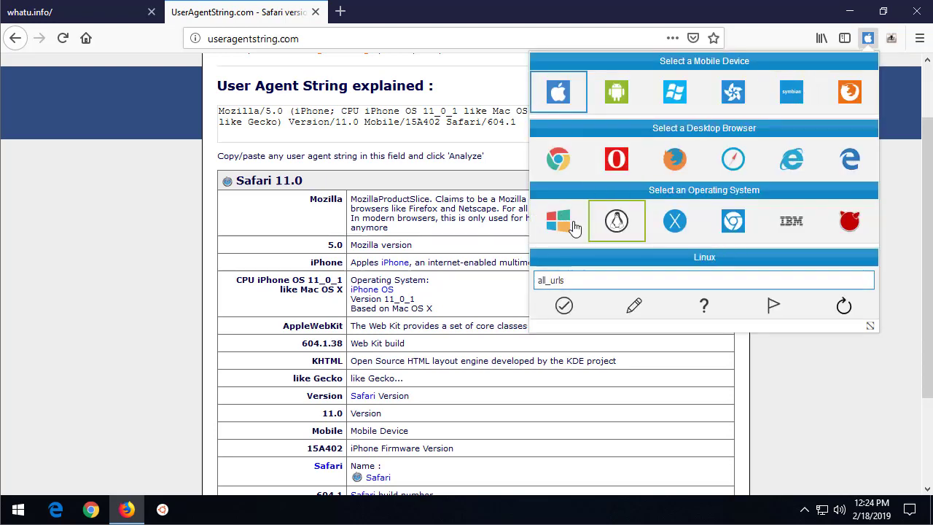
{"action": "left_click", "coordinate": [618, 222]}
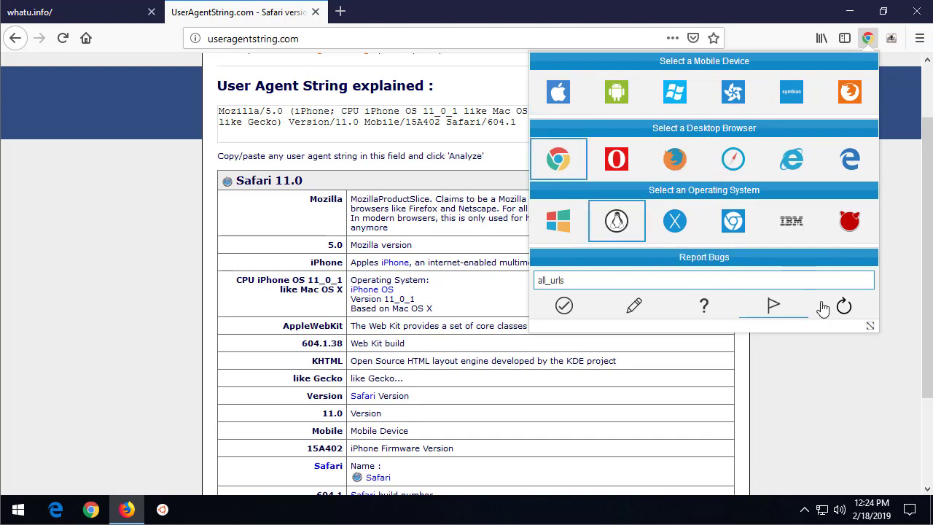
{"action": "left_click", "coordinate": [876, 311]}
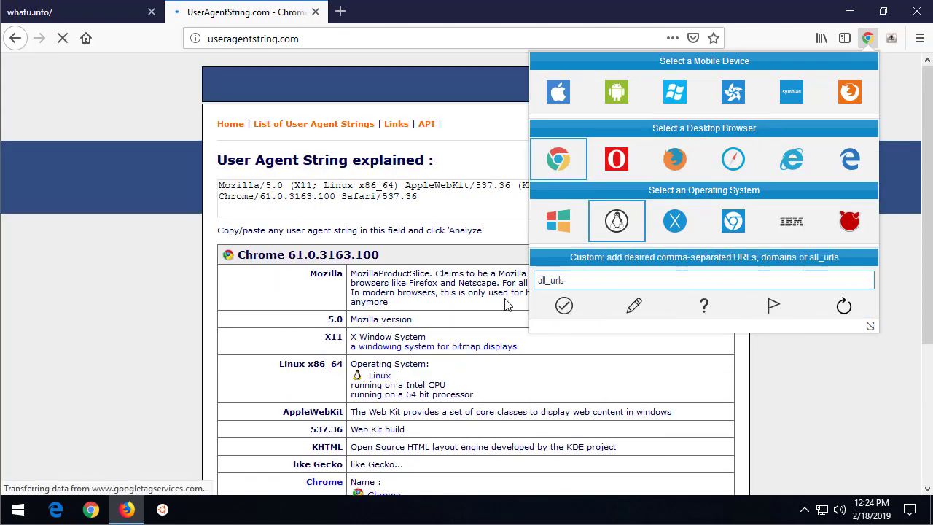
{"action": "left_click", "coordinate": [252, 244]}
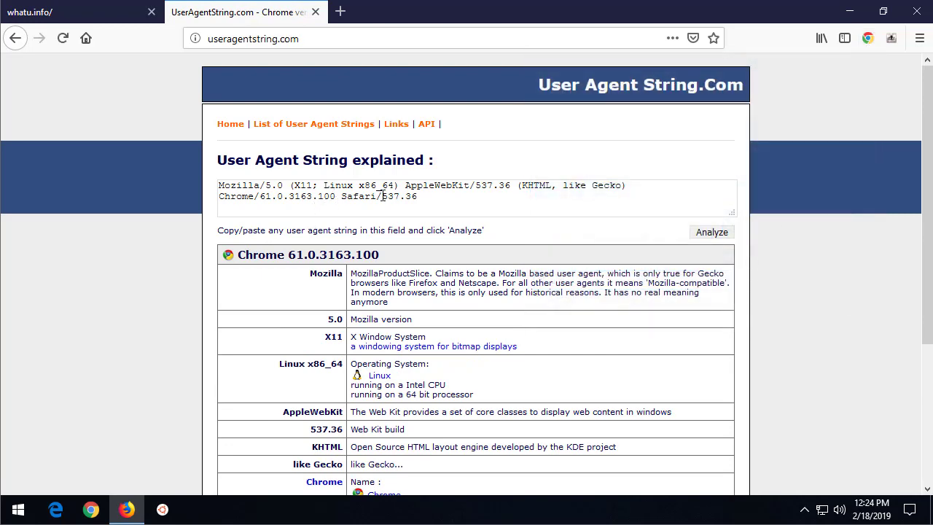
{"action": "left_click_drag", "start_coordinate": [236, 202], "coordinate": [277, 200]}
{"action": "left_click", "coordinate": [847, 291]}
- Reset the user agent to the default in the switcher panel
{"action": "left_click", "coordinate": [869, 40]}
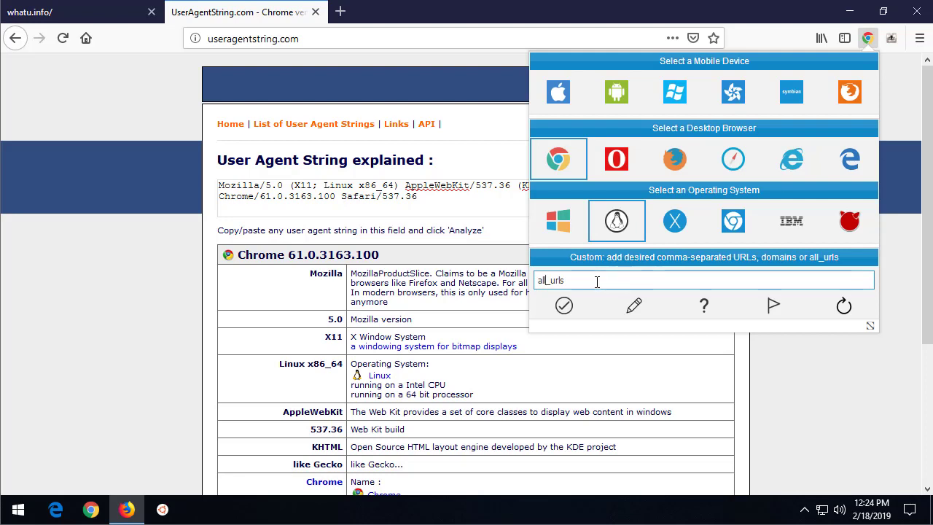
{"action": "left_click_drag", "start_coordinate": [598, 281], "coordinate": [537, 287]}
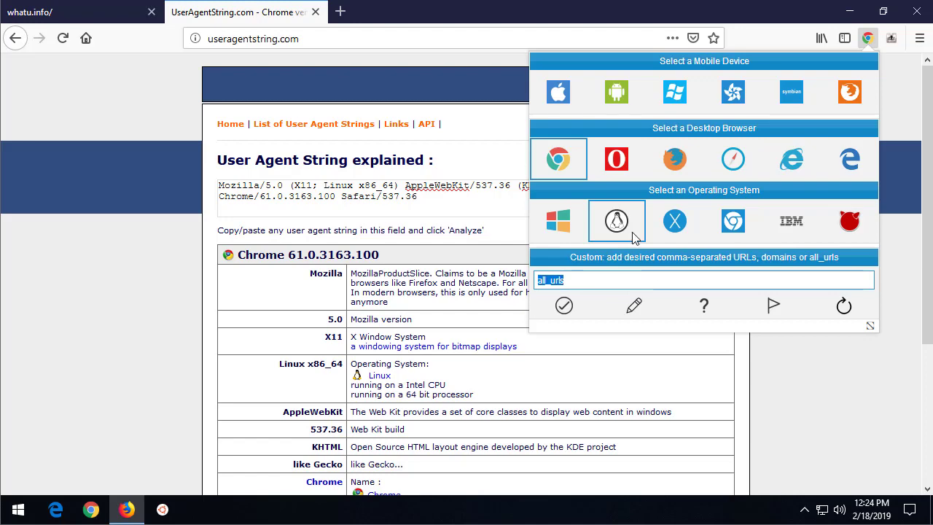
{"action": "left_click", "coordinate": [565, 307]}
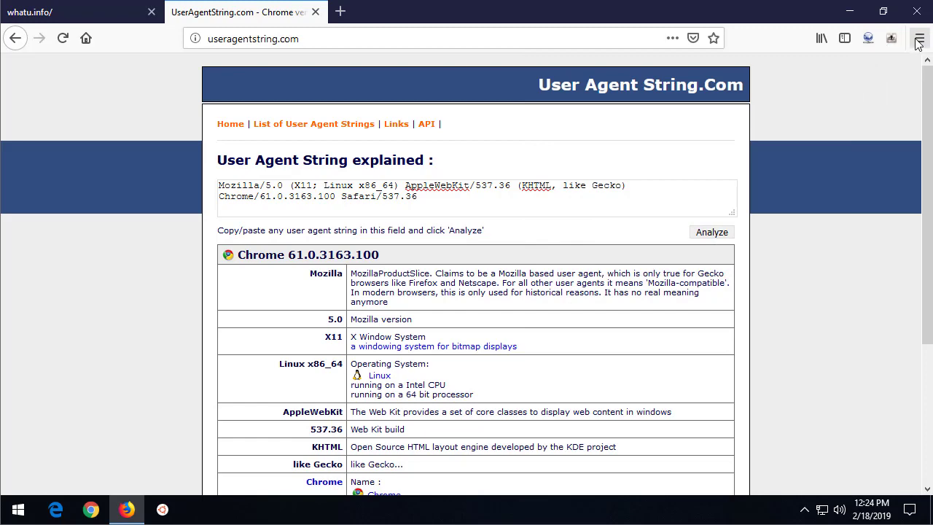
{"action": "left_click", "coordinate": [920, 38]}
- Disable the first User-Agent Switcher extension in the Add-ons Manager
{"action": "left_click", "coordinate": [778, 255]}
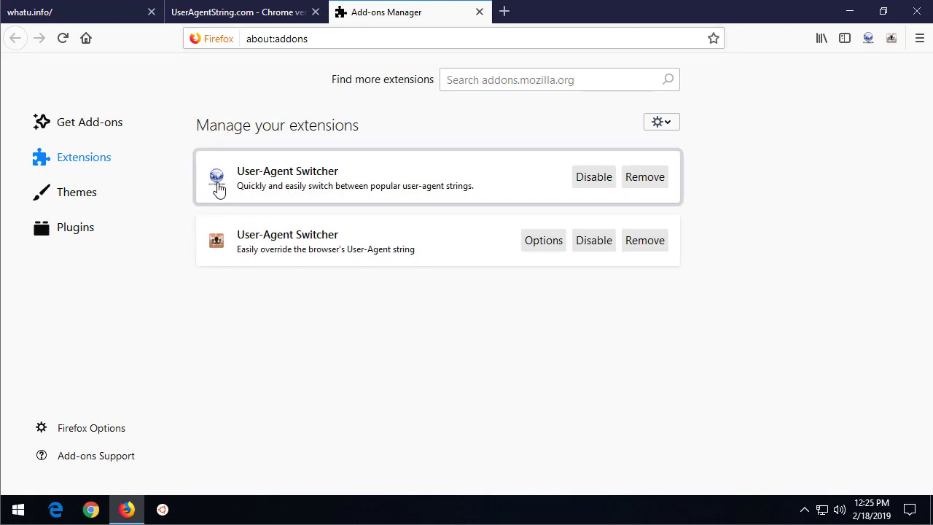
{"action": "left_click", "coordinate": [601, 181]}
{"action": "left_click", "coordinate": [370, 247]}
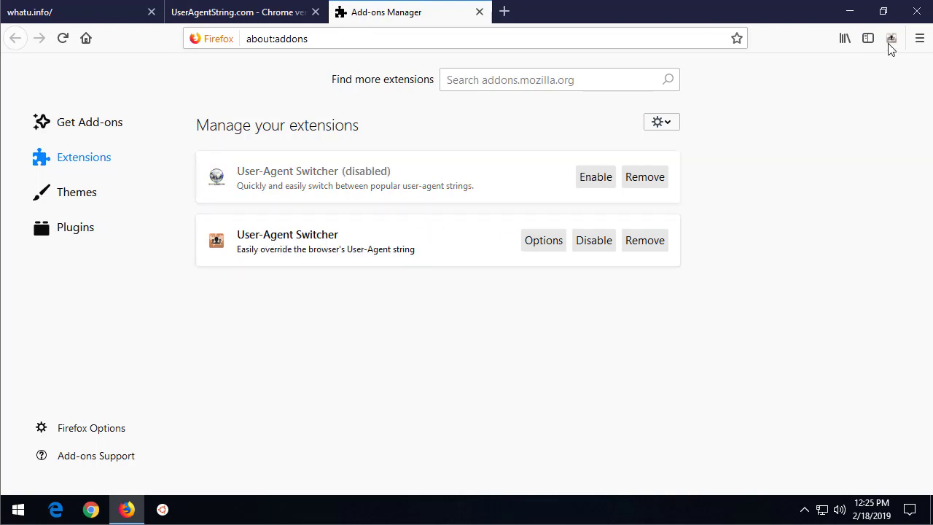
- Review the second switcher's user-agent entries, like Linux / Firefox 64 and Google Bot, then close the manager
{"action": "left_click", "coordinate": [535, 244]}
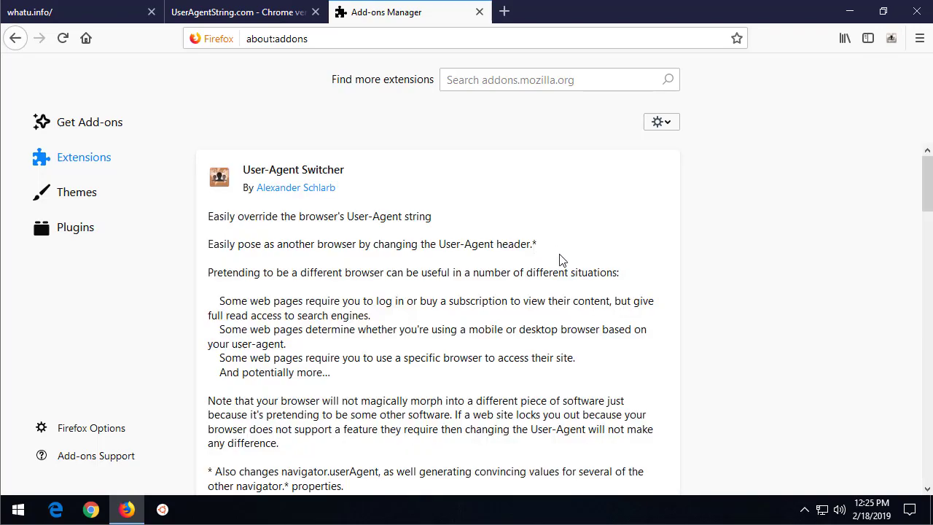
{"action": "scroll", "coordinate": [558, 261], "scroll_direction": "down", "scroll_amount": 15}
{"action": "scroll", "coordinate": [562, 259], "scroll_direction": "down", "scroll_amount": 5}
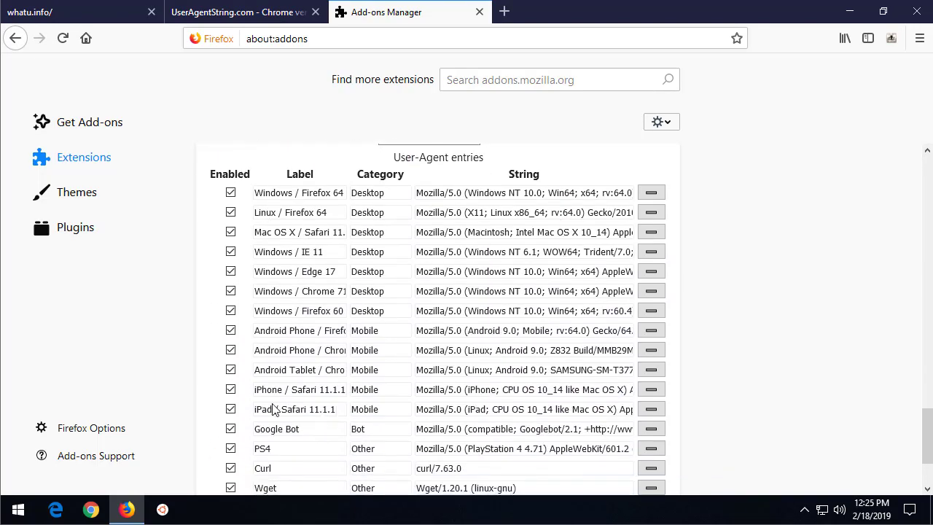
{"action": "triple_click", "coordinate": [477, 207]}
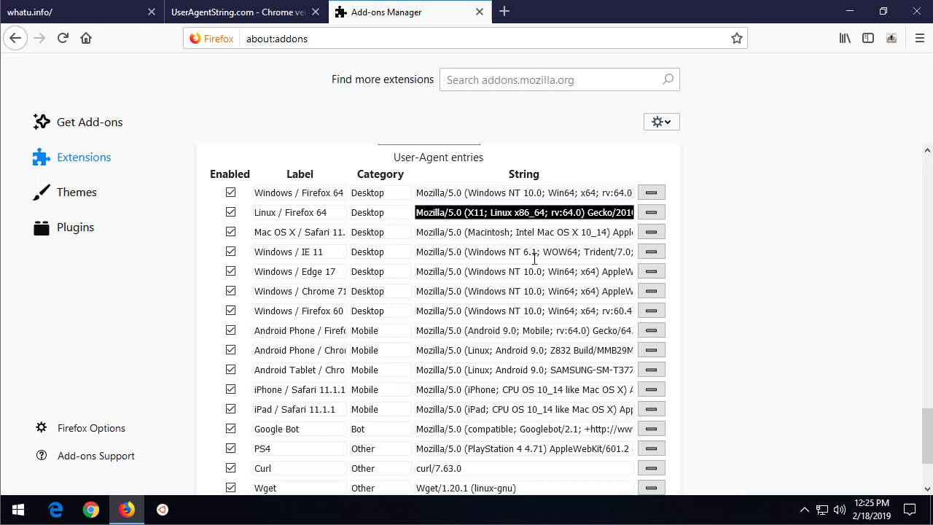
{"action": "scroll", "coordinate": [475, 383], "scroll_direction": "down", "scroll_amount": 2}
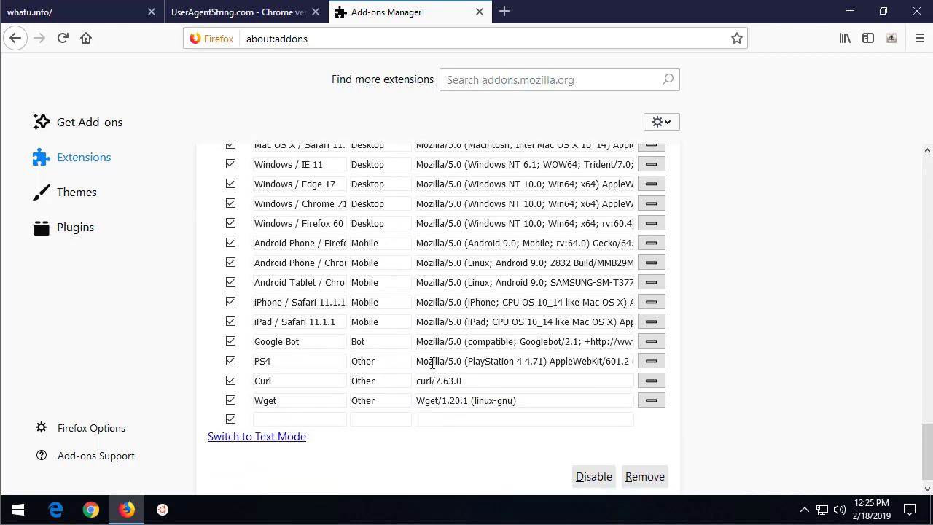
{"action": "triple_click", "coordinate": [304, 343]}
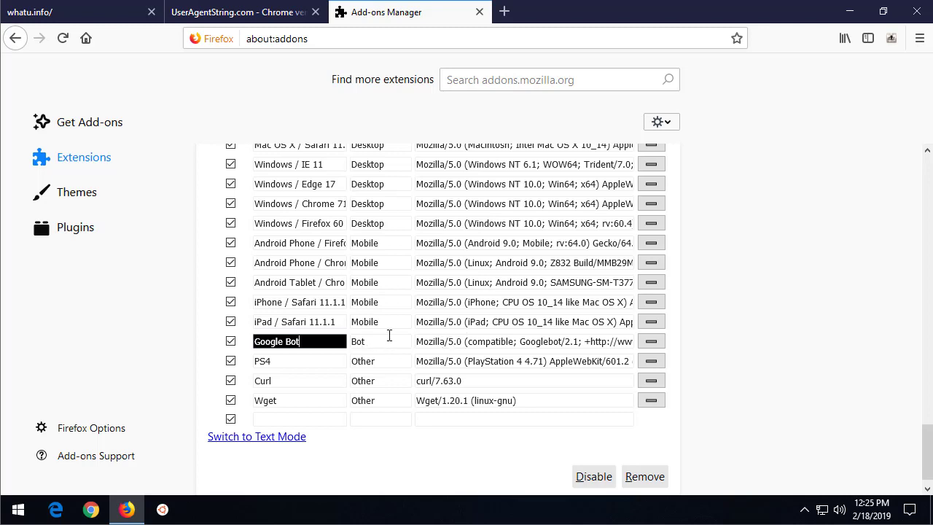
{"action": "left_click", "coordinate": [479, 12]}
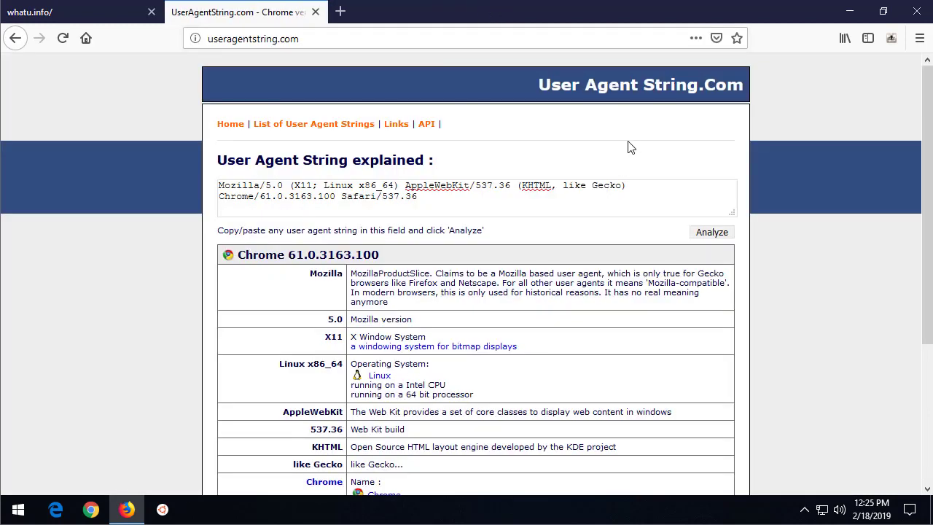
- Switch the user agent to Mac OS X / Safari 11.1.1 and reload UserAgentString.com to confirm it
{"action": "left_click", "coordinate": [890, 42]}
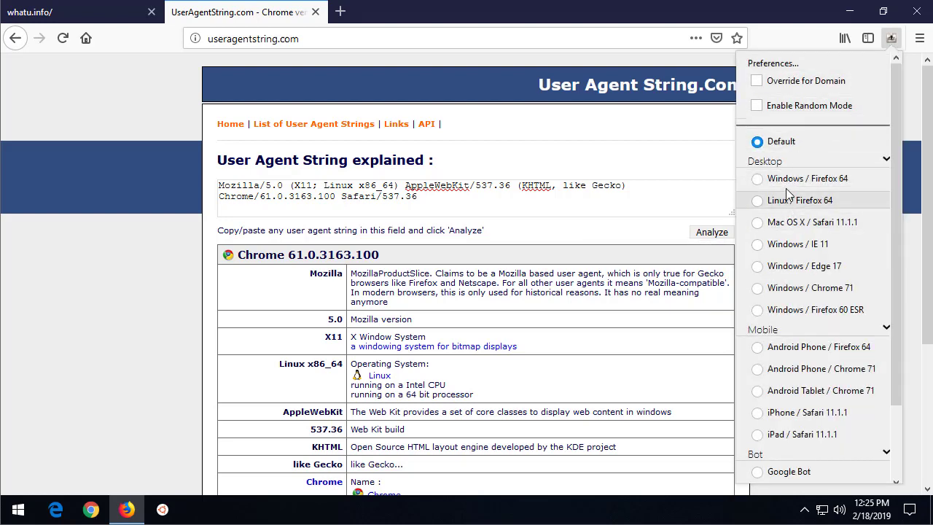
{"action": "left_click", "coordinate": [776, 222]}
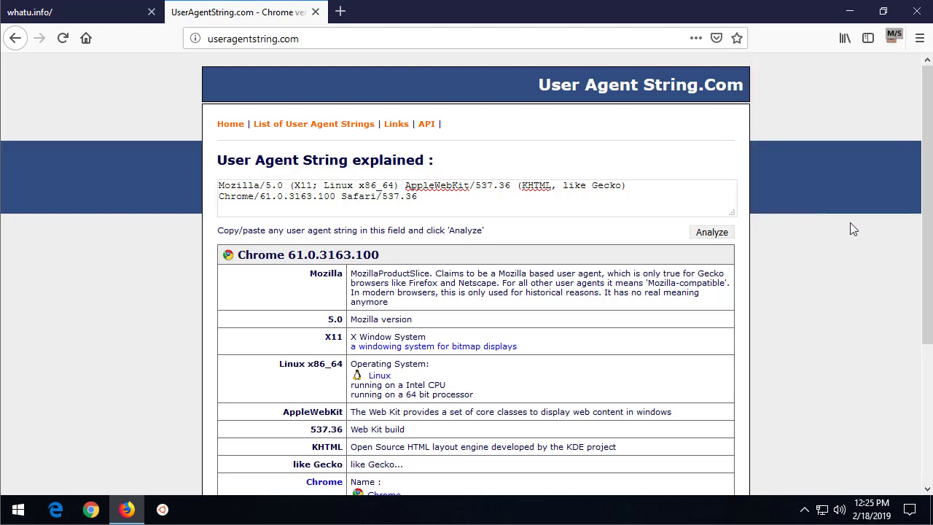
{"action": "left_click", "coordinate": [64, 38]}
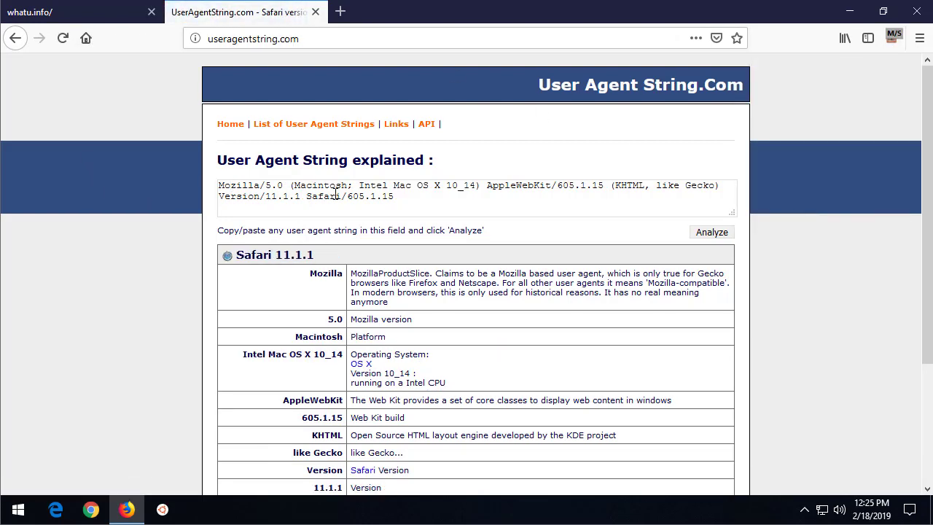
{"action": "scroll", "coordinate": [421, 271], "scroll_direction": "down", "scroll_amount": 2}
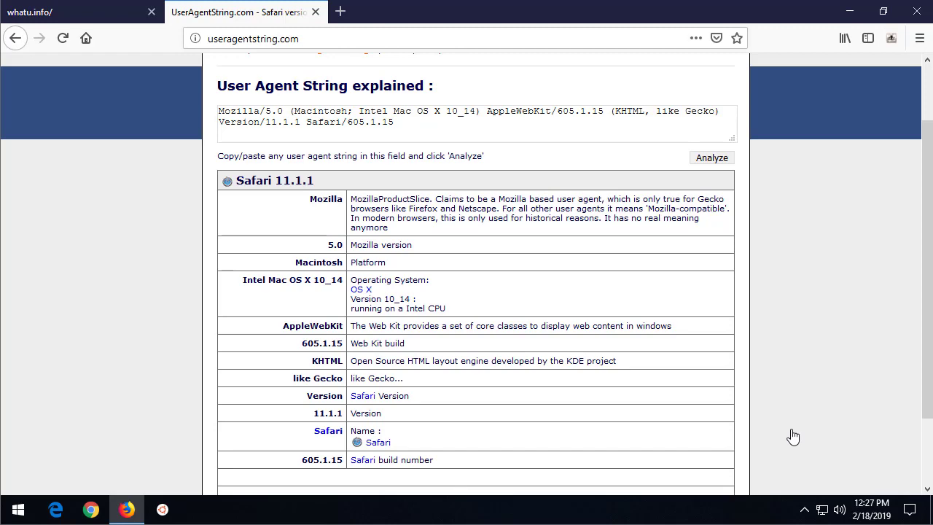
- Load amazon.com in a new tab under the spoofed Safari user agent
{"action": "left_click", "coordinate": [340, 12]}
{"action": "type", "text": "amazon.com/"}
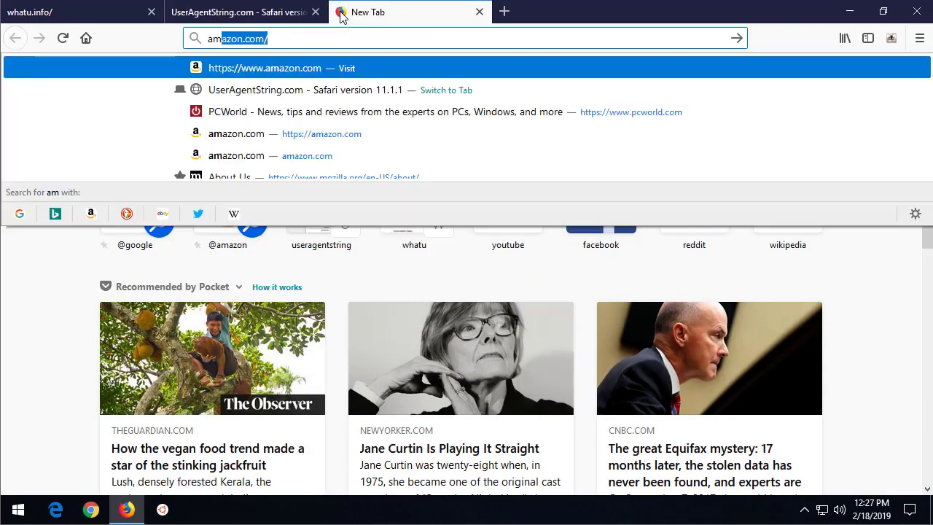
{"action": "left_click", "coordinate": [891, 39]}
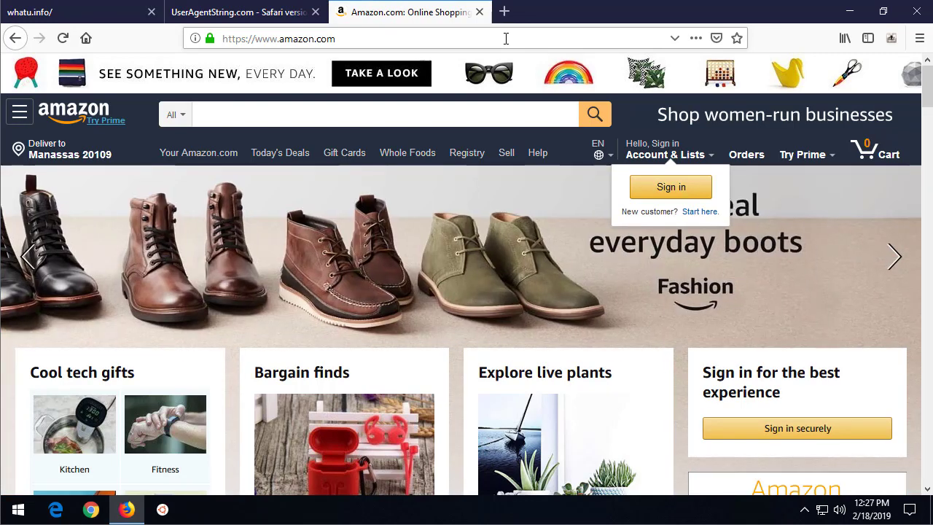
- Switch to the iPhone / Safari 11.1.1 agent, reload Amazon, and scroll through Deal of the Day and deals under $25
{"action": "left_click", "coordinate": [891, 39]}
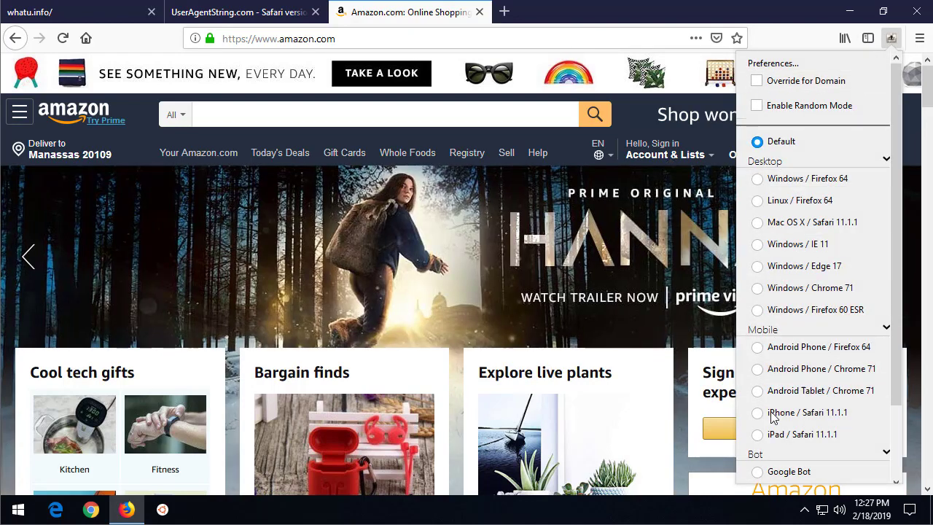
{"action": "left_click", "coordinate": [751, 413]}
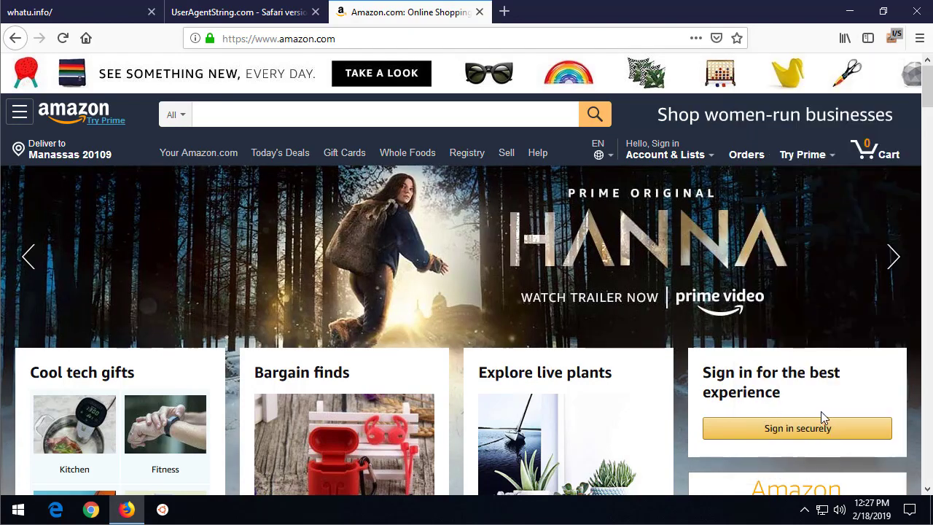
{"action": "left_click", "coordinate": [64, 39]}
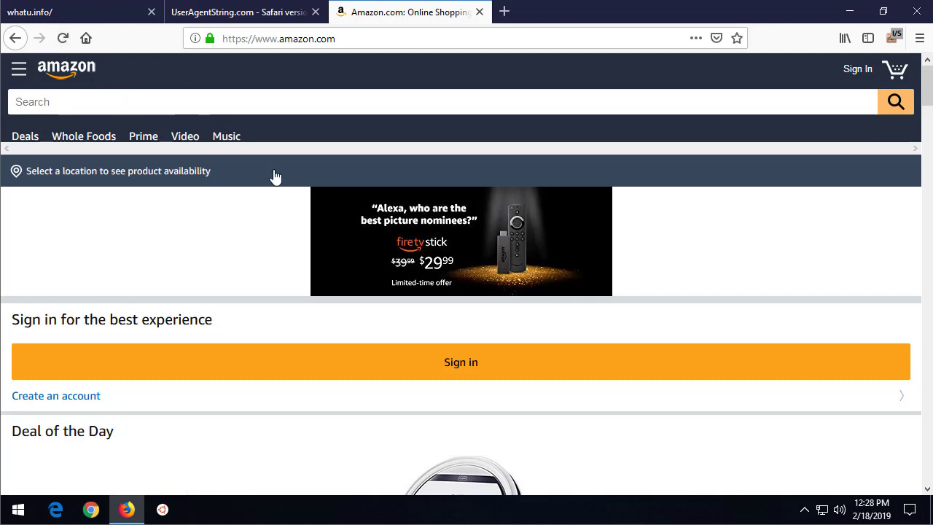
{"action": "scroll", "coordinate": [237, 248], "scroll_direction": "down", "scroll_amount": 3}
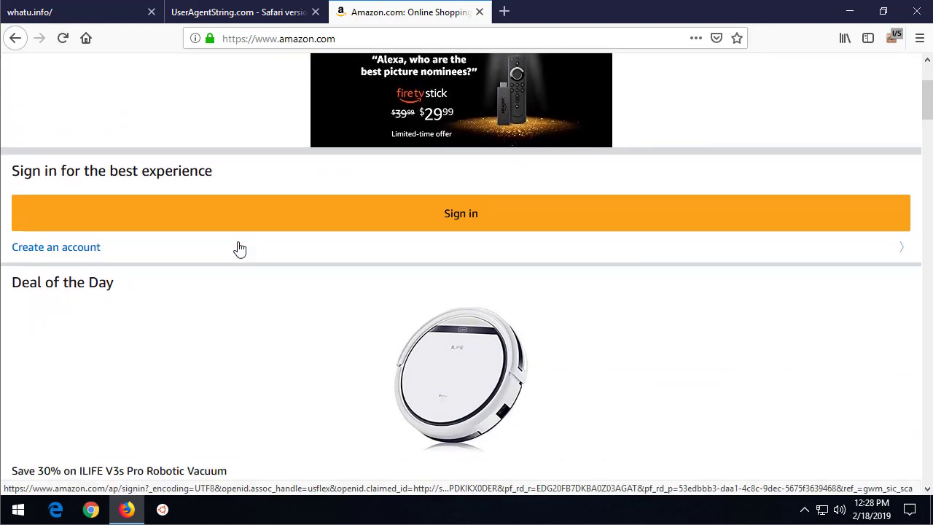
{"action": "scroll", "coordinate": [229, 248], "scroll_direction": "down", "scroll_amount": 2}
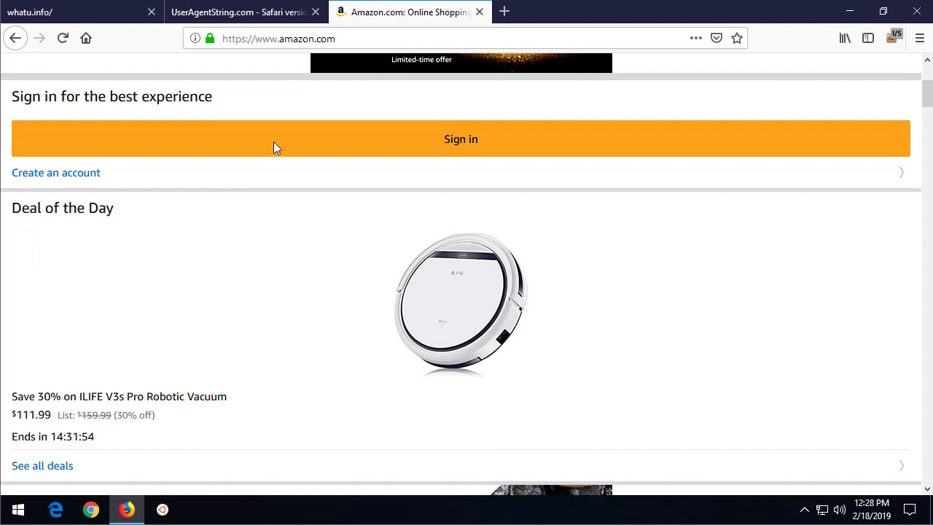
{"action": "scroll", "coordinate": [561, 255], "scroll_direction": "down", "scroll_amount": 4}
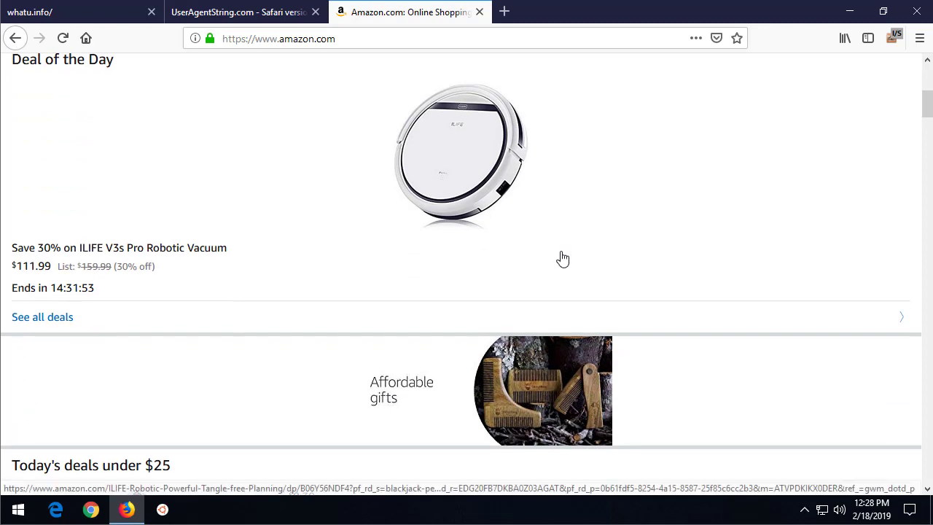
{"action": "scroll", "coordinate": [566, 253], "scroll_direction": "down", "scroll_amount": 1}
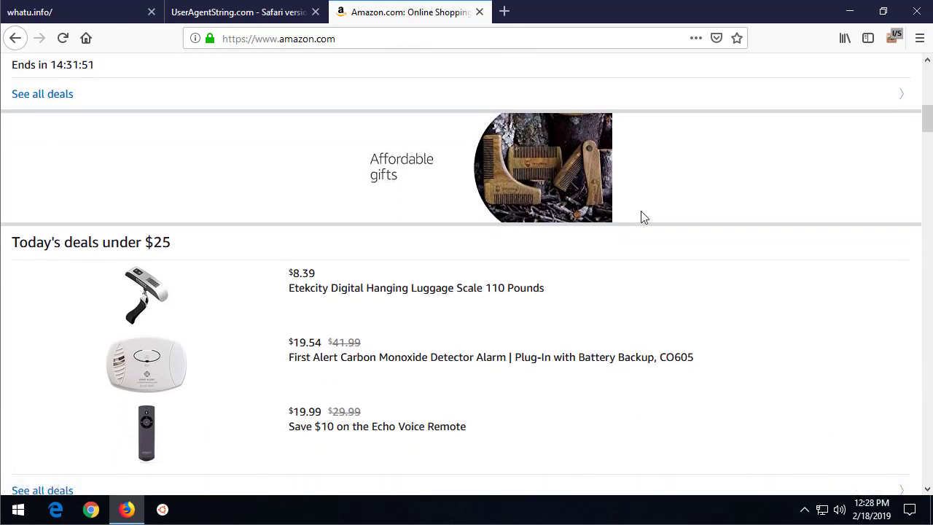